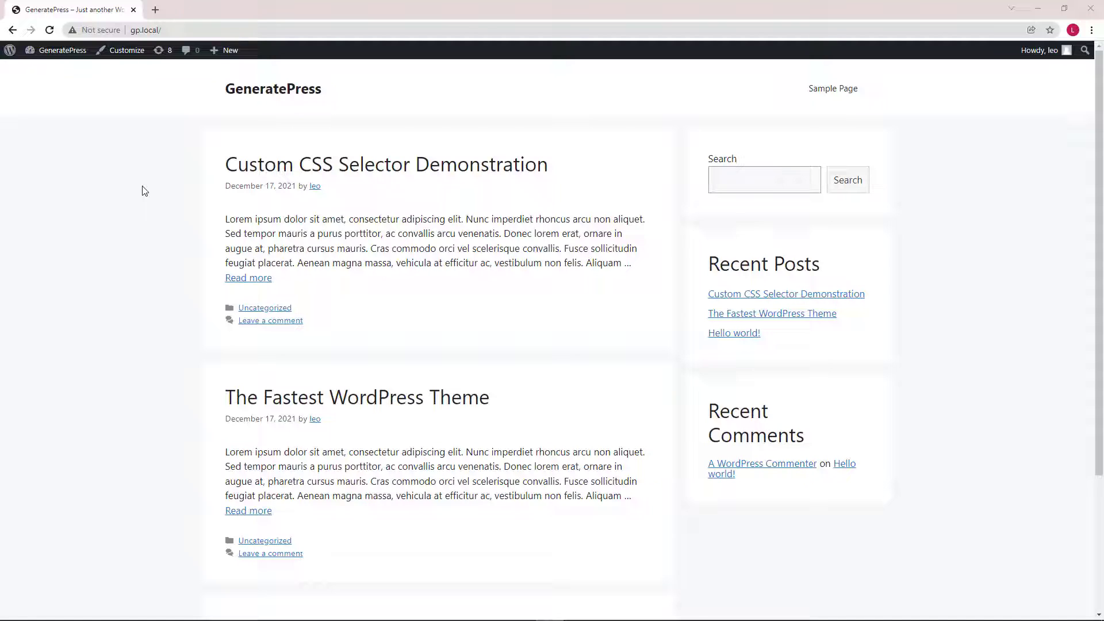
- Open the site Customizer and go to its Typography settings
click(96, 56)
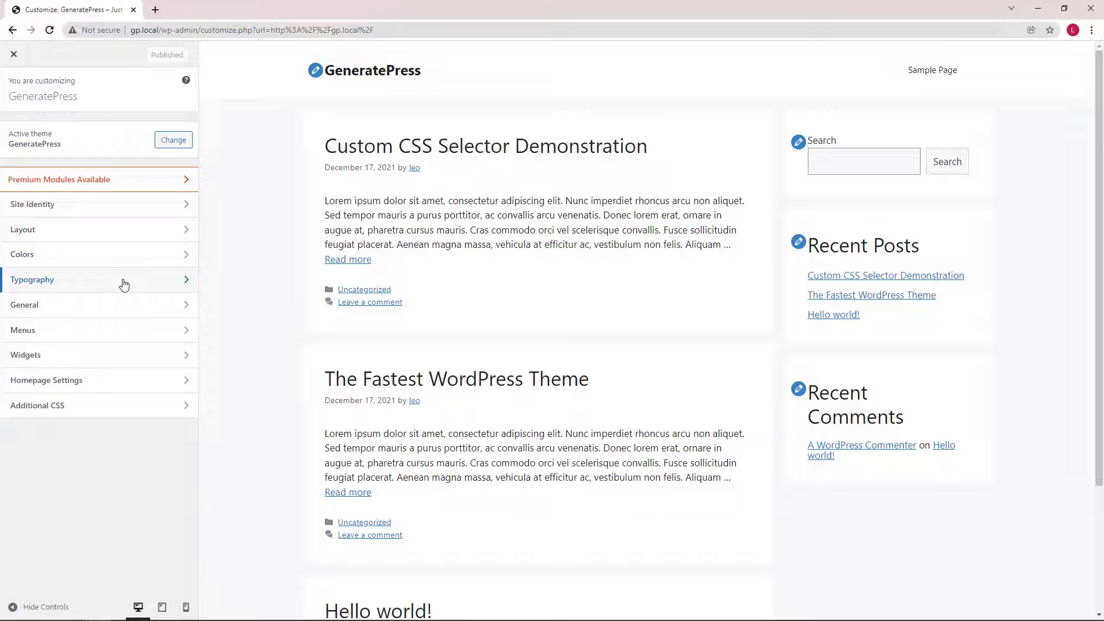
click(123, 284)
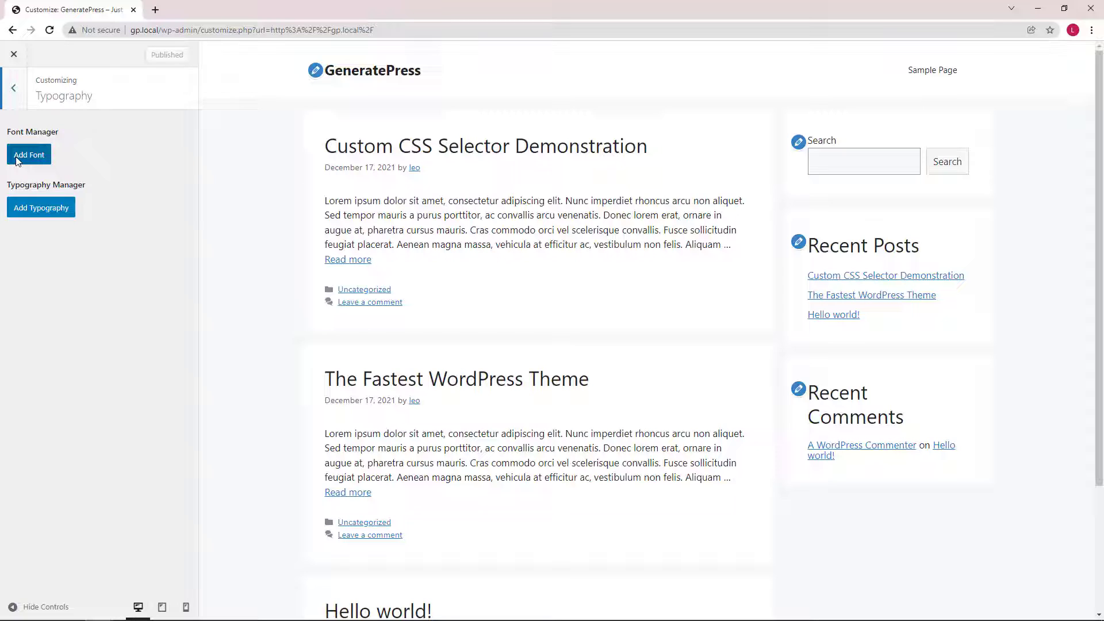
- Add Arial, then Oswald and PT Sans Narrow Google fonts to the Font Manager
click(18, 159)
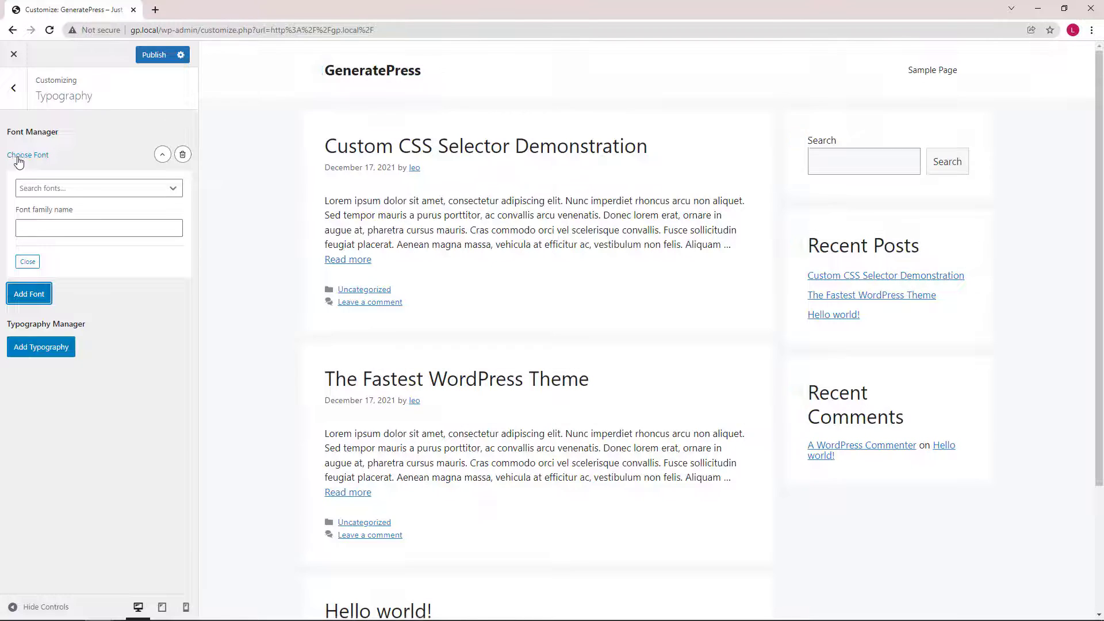
click(48, 189)
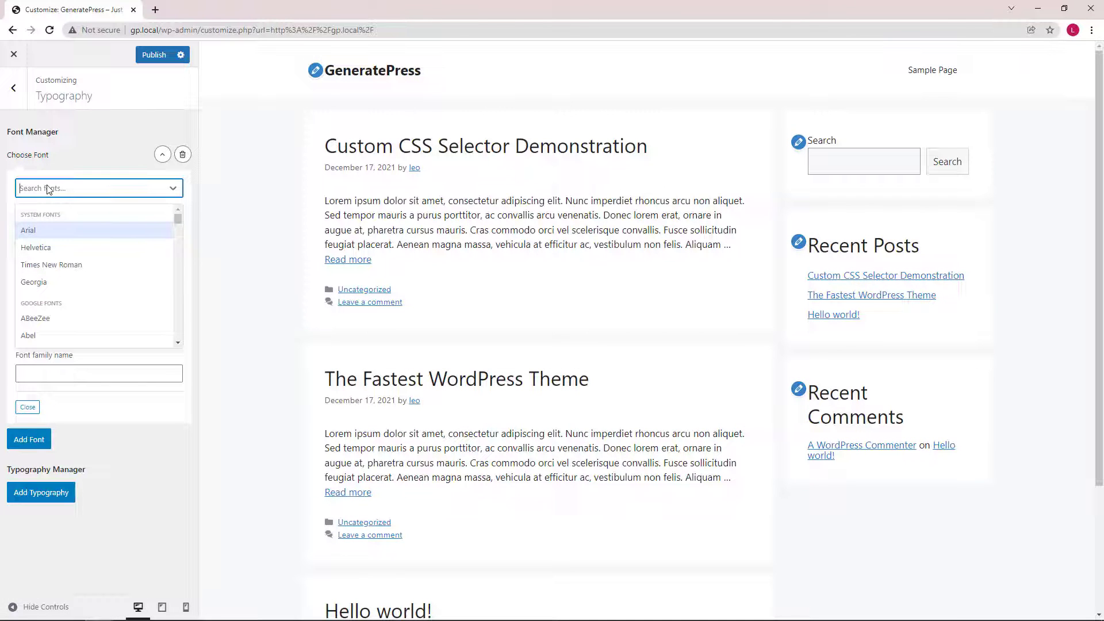
click(48, 230)
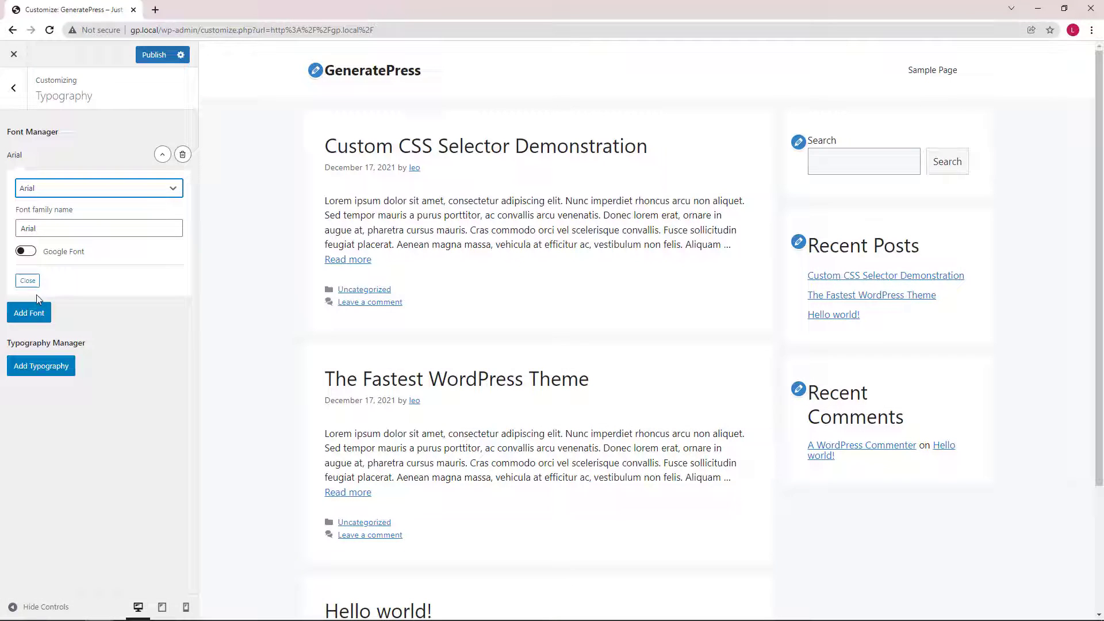
click(36, 314)
click(69, 215)
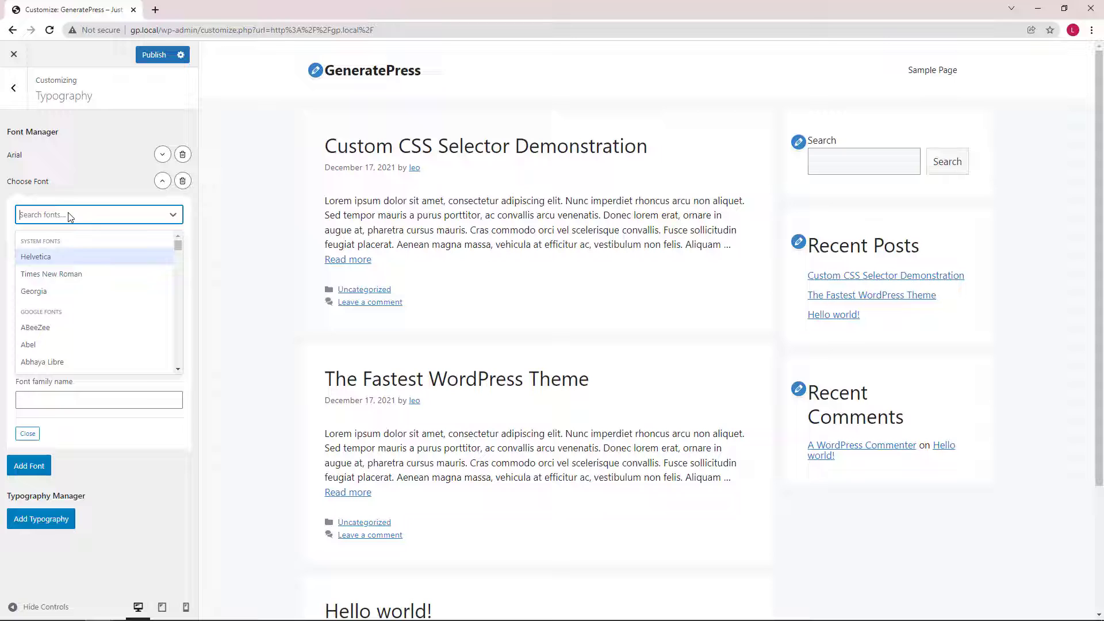
text(osw)
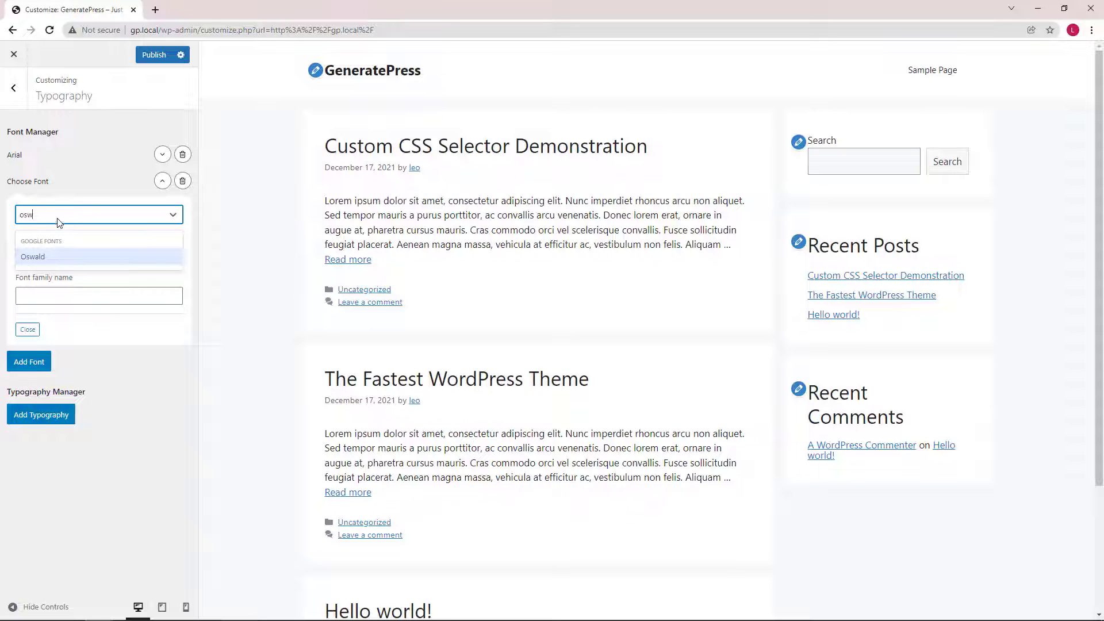
click(52, 256)
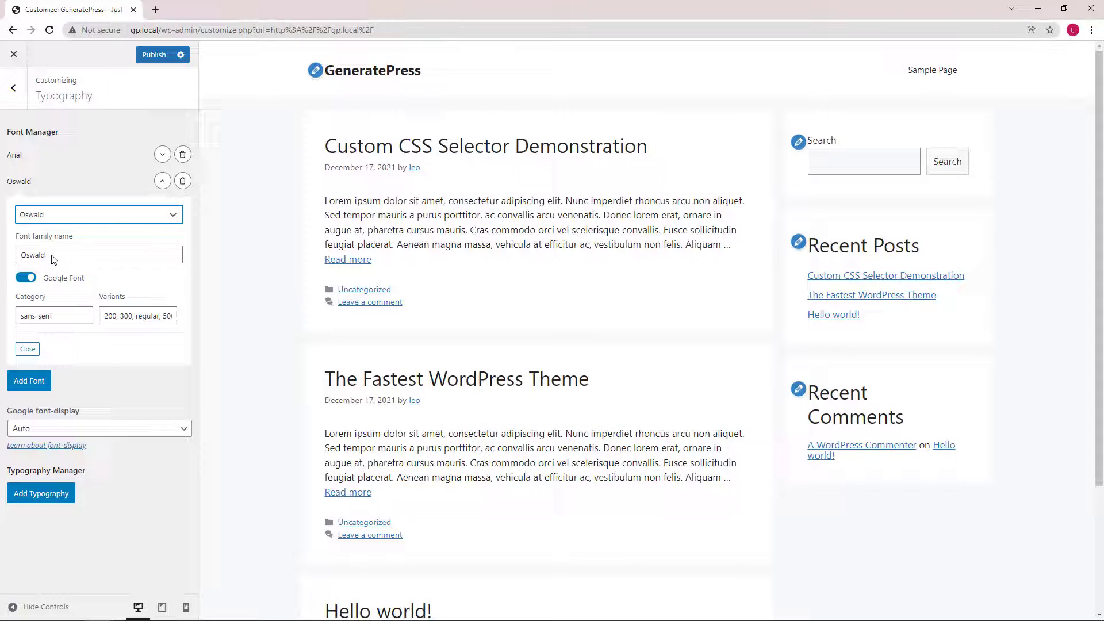
click(43, 376)
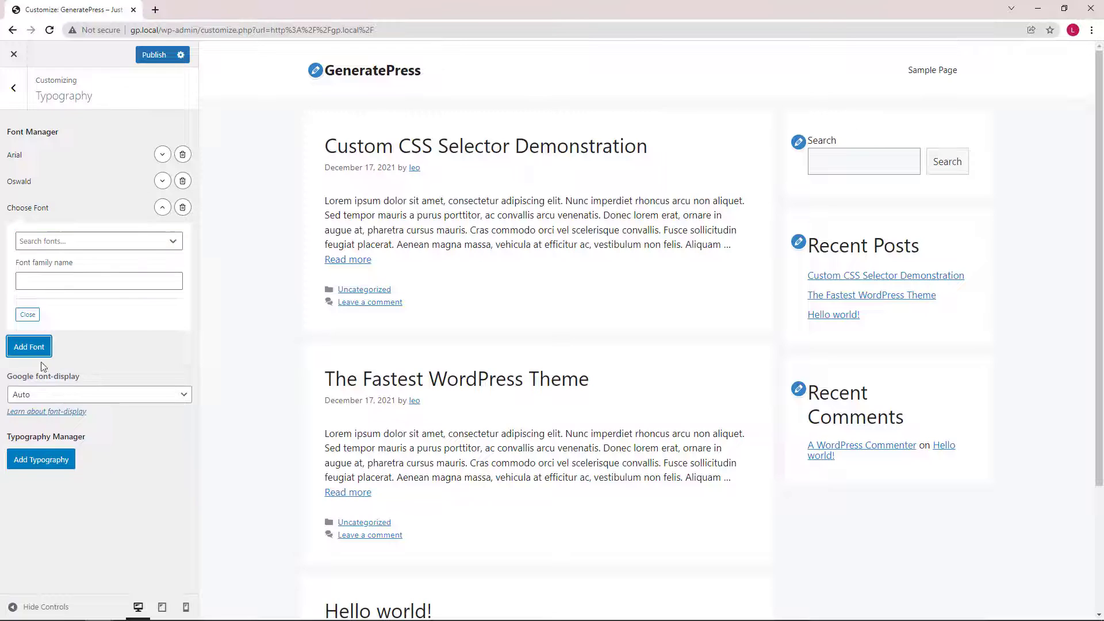
click(55, 244)
text(pt sans)
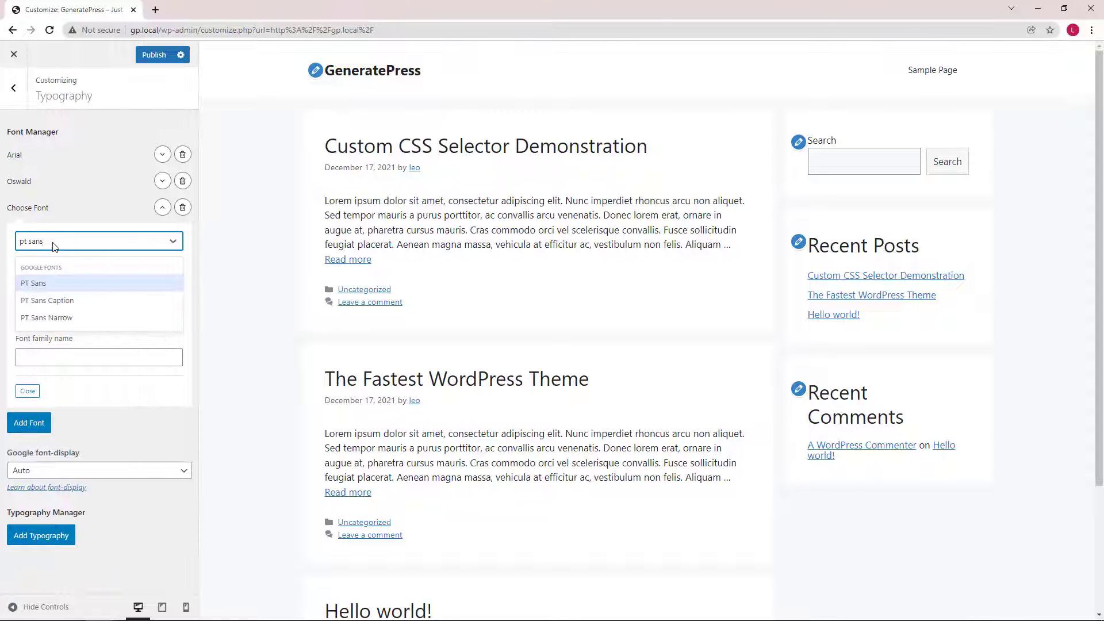
click(76, 318)
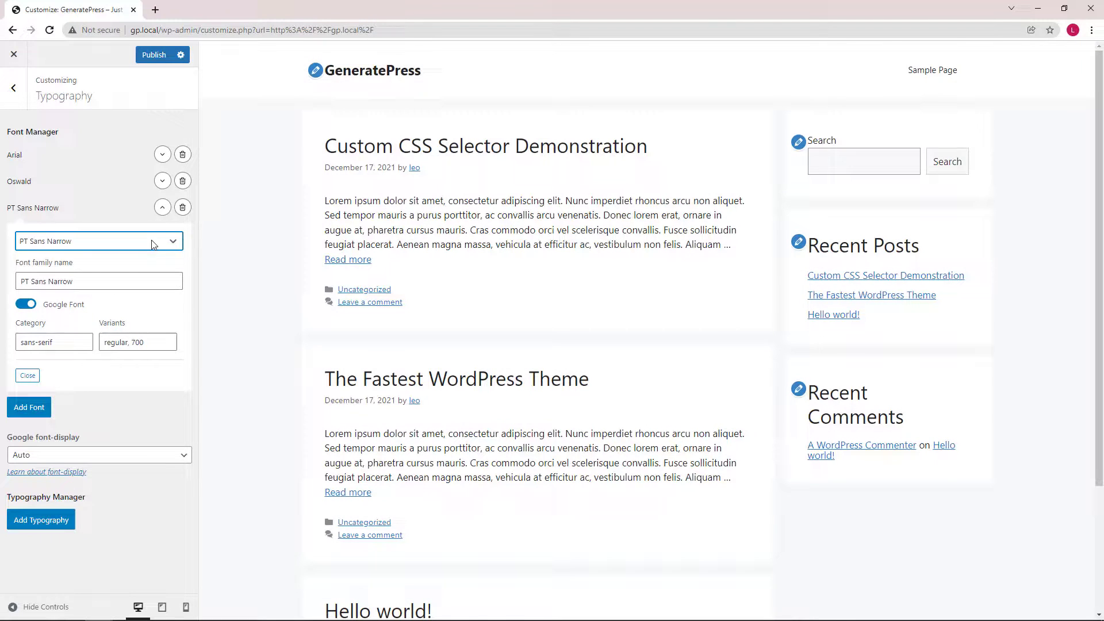
click(164, 212)
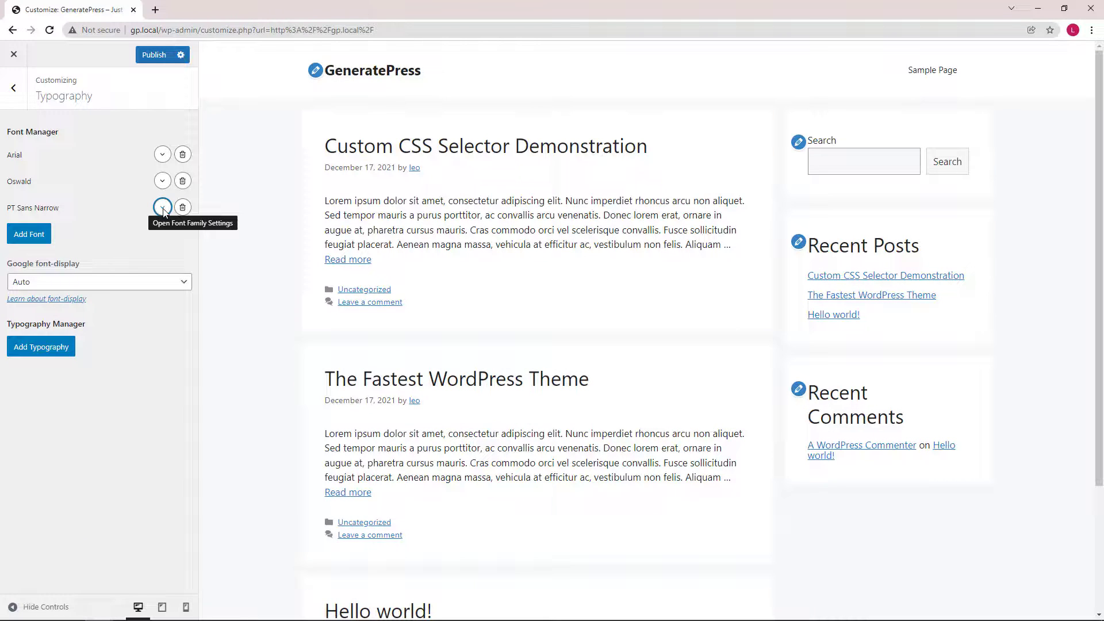
- Keep Google font-display on Auto and open the font-display documentation in a new tab
click(185, 282)
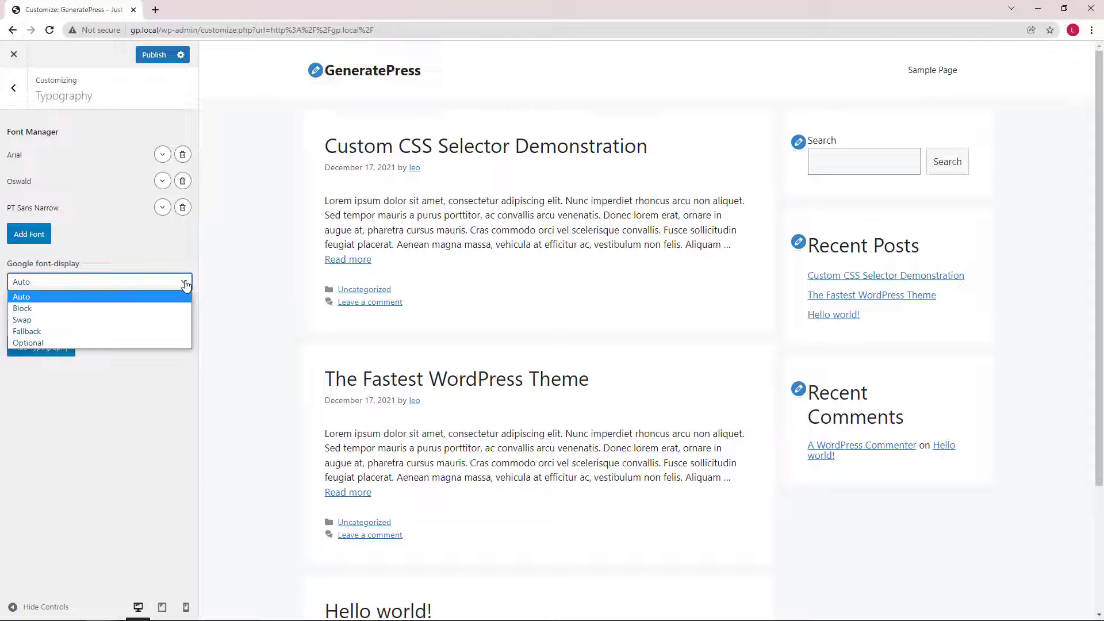
click(185, 282)
click(61, 303)
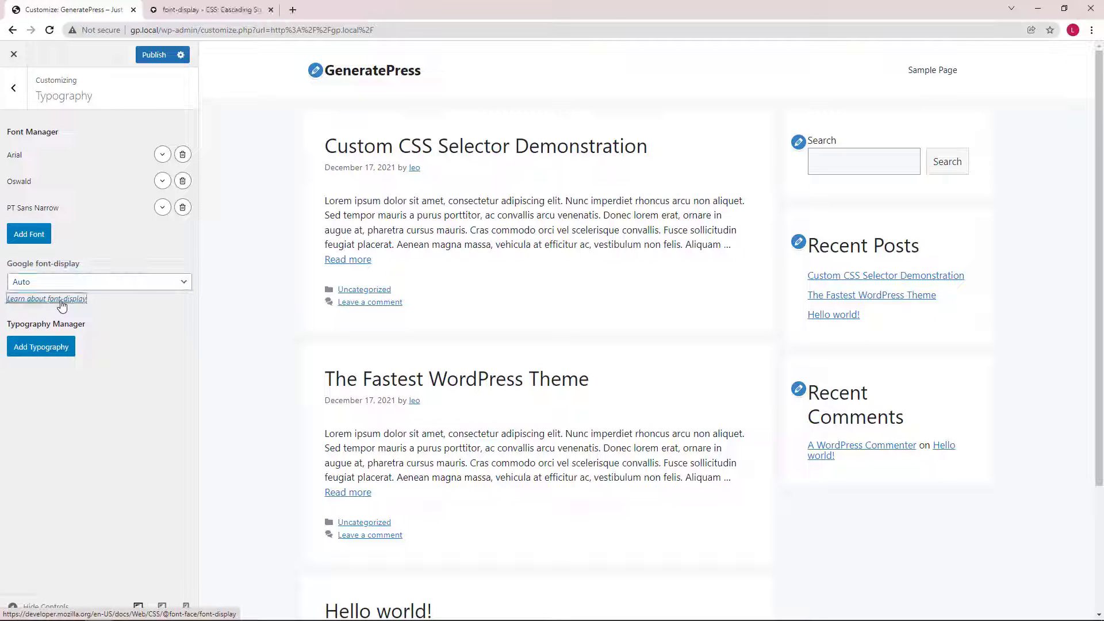
click(154, 13)
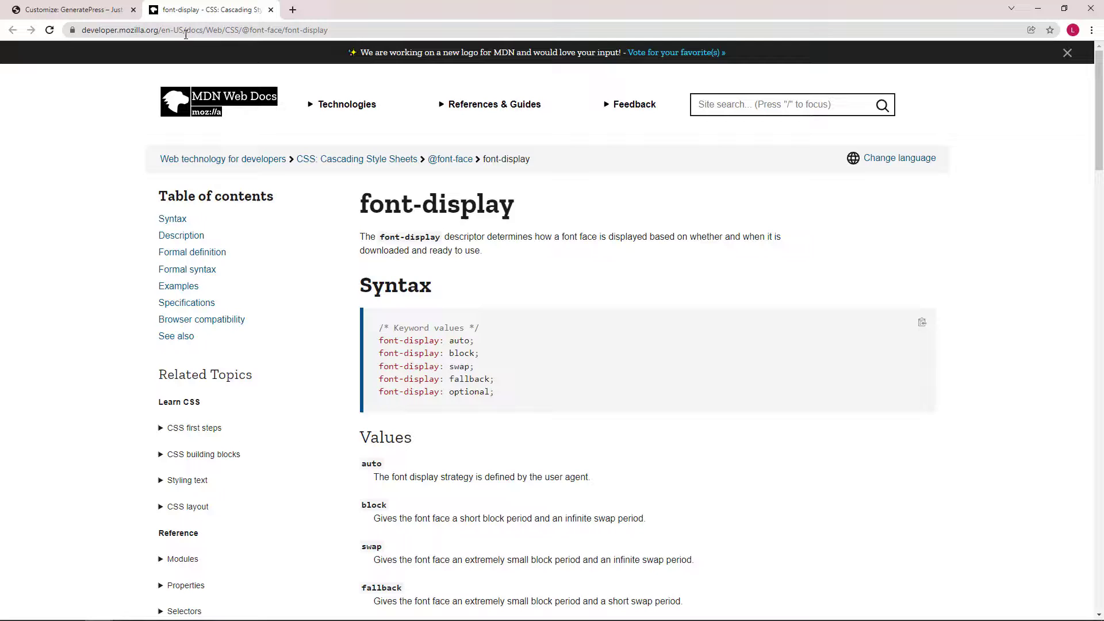
scroll(557, 284, down, 10)
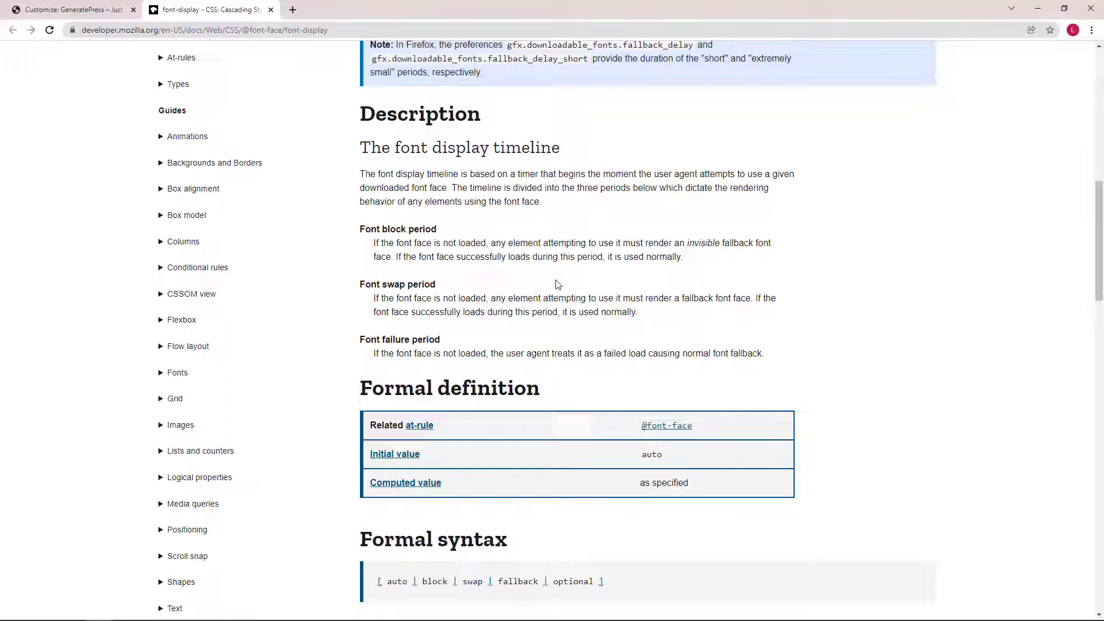
scroll(557, 285, up, 6)
scroll(557, 284, up, 5)
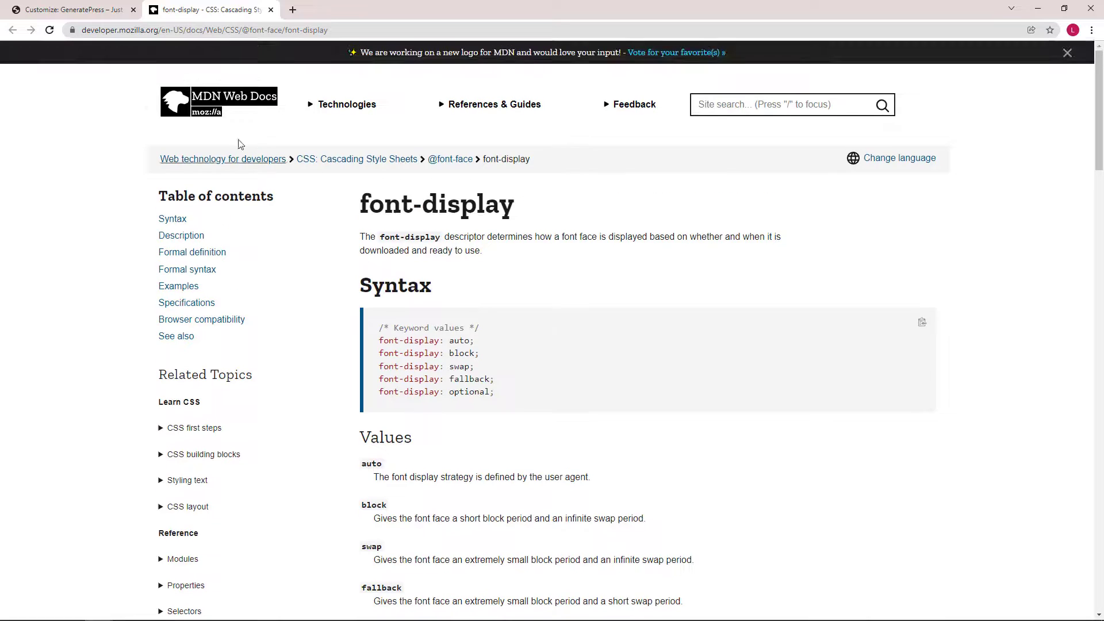
click(17, 14)
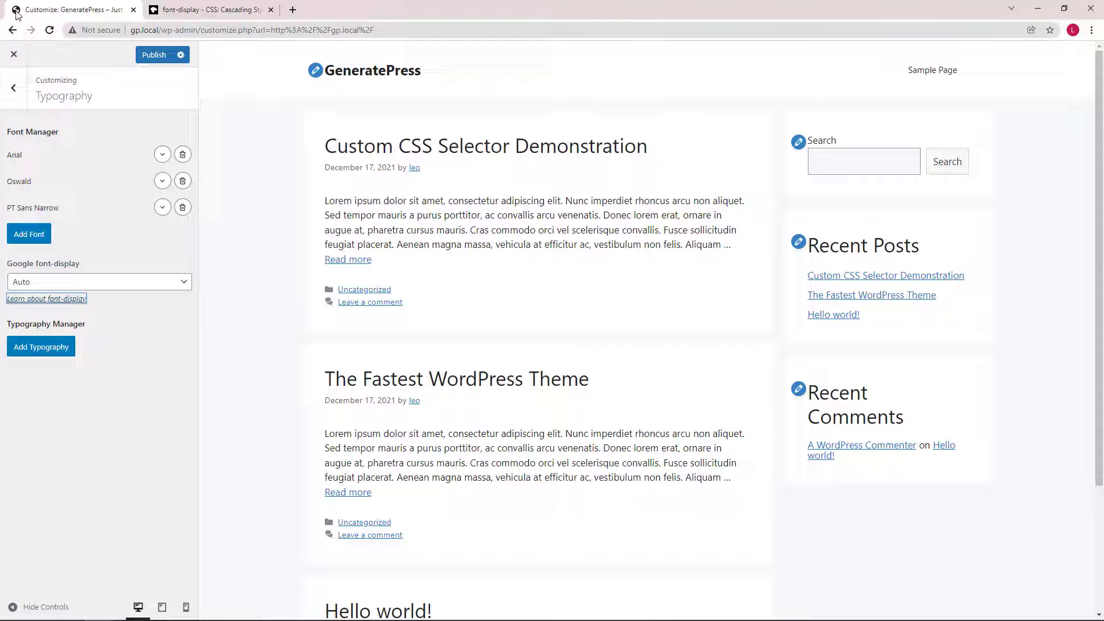
- Add a typography rule targeting the Site Title with the Oswald font
click(51, 349)
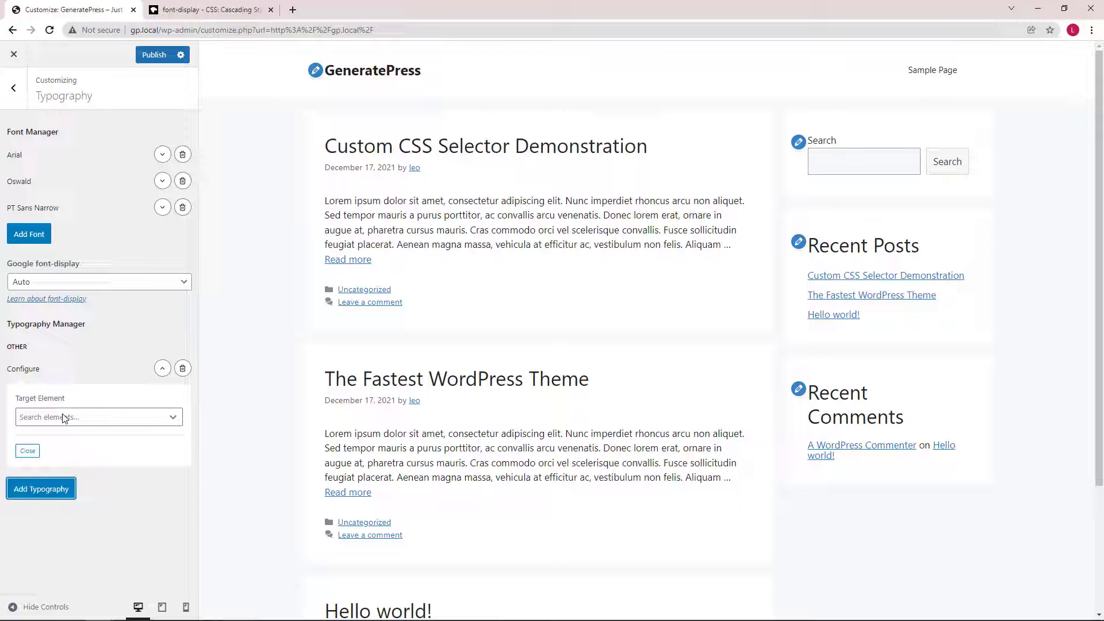
click(64, 418)
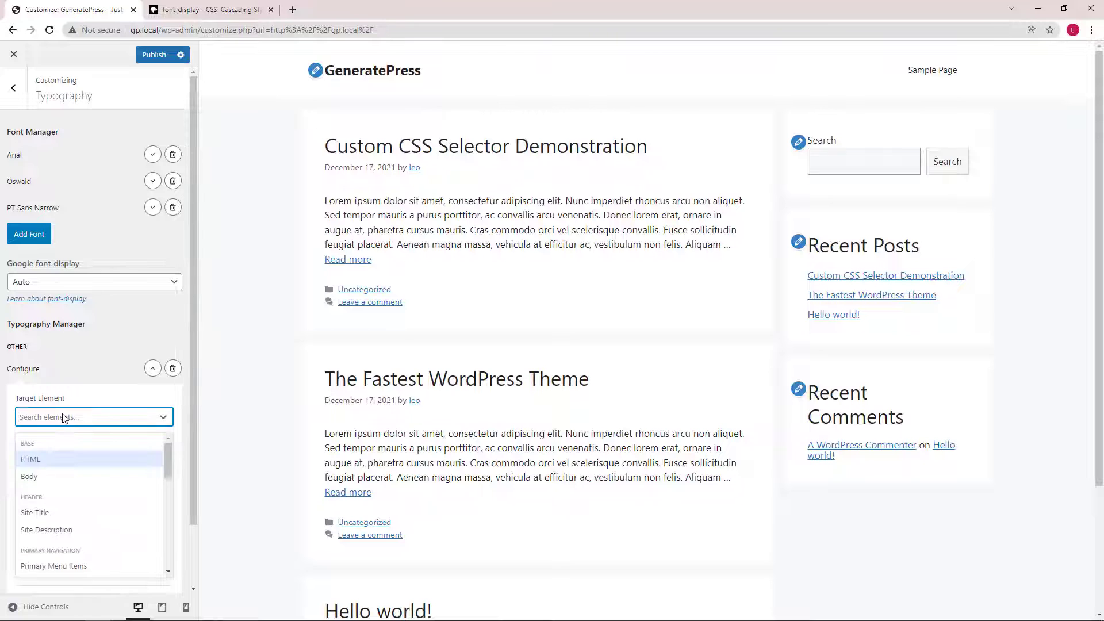
click(41, 517)
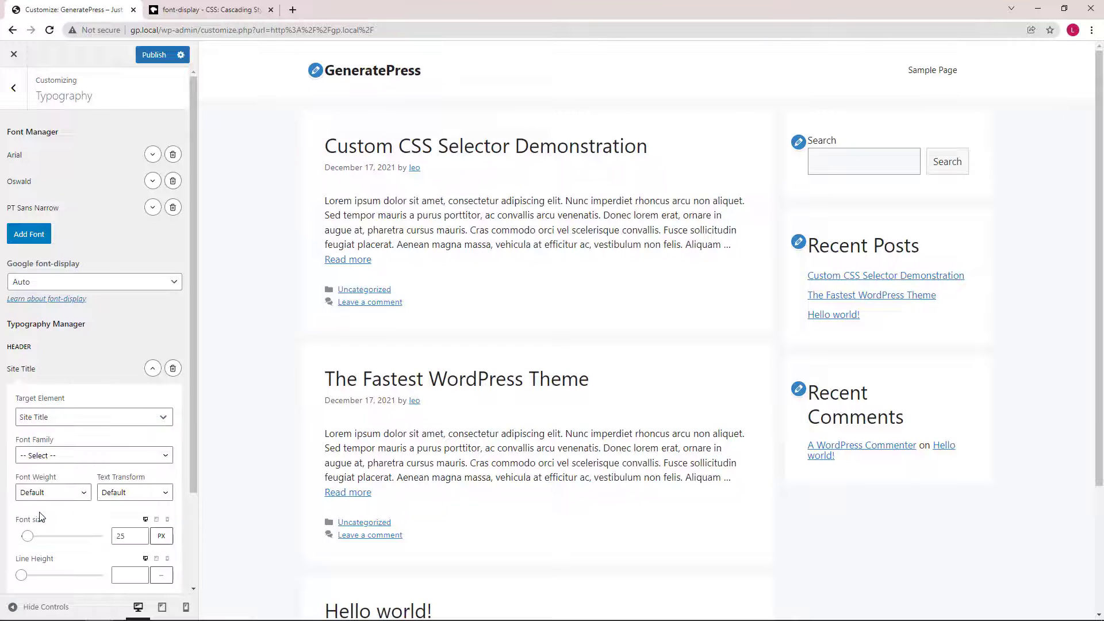
click(90, 463)
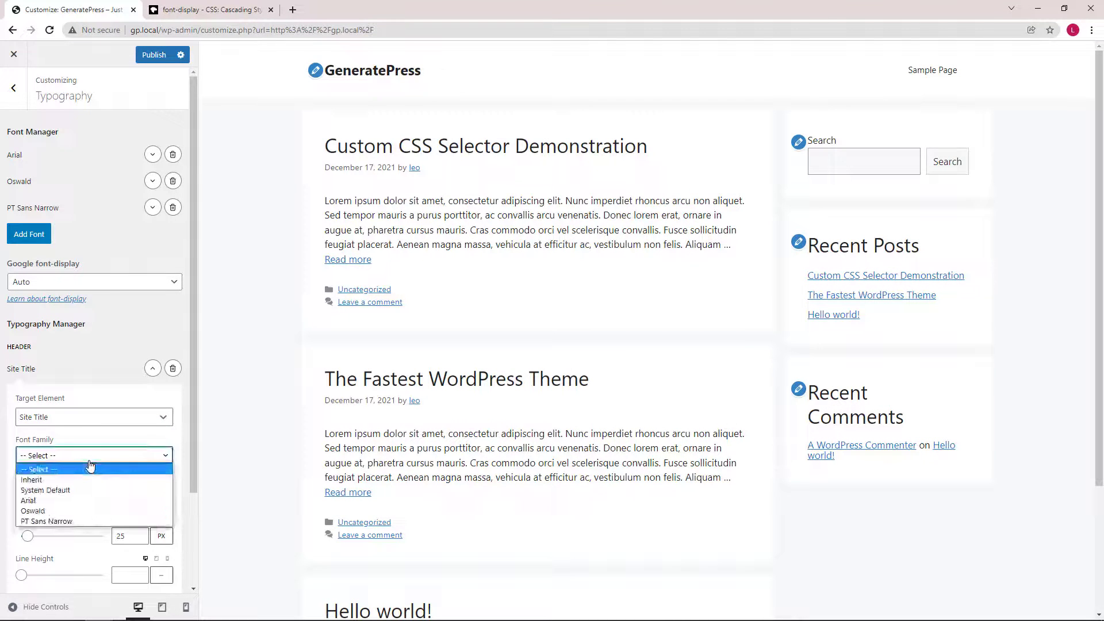
click(48, 511)
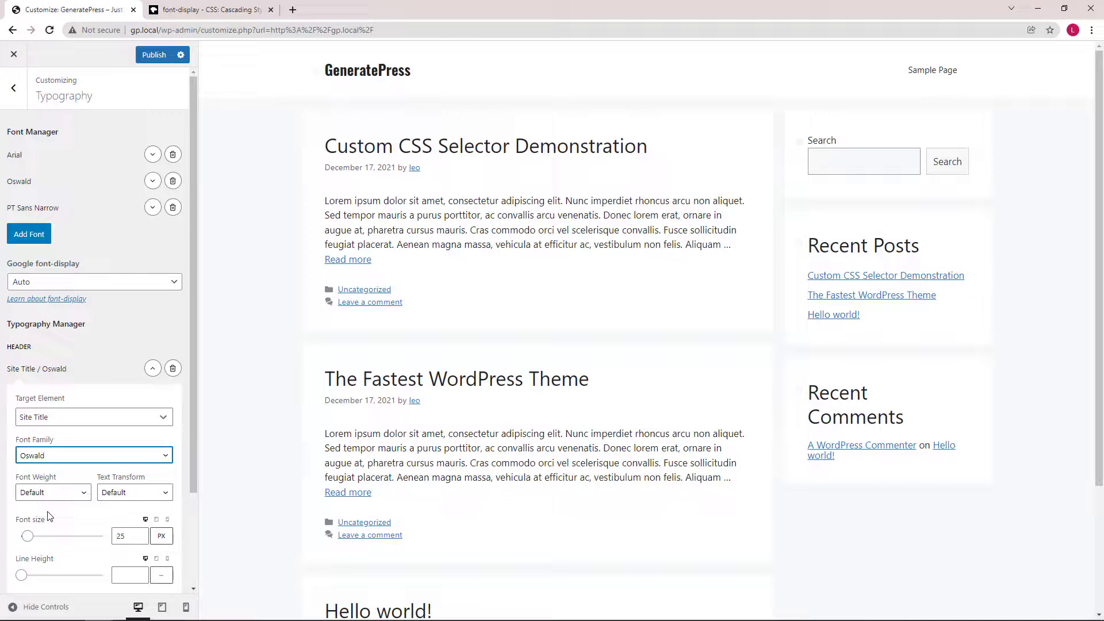
- Set the Site Title font size to 20px and letter spacing to 1.27px
click(139, 538)
click(140, 539)
click(141, 539)
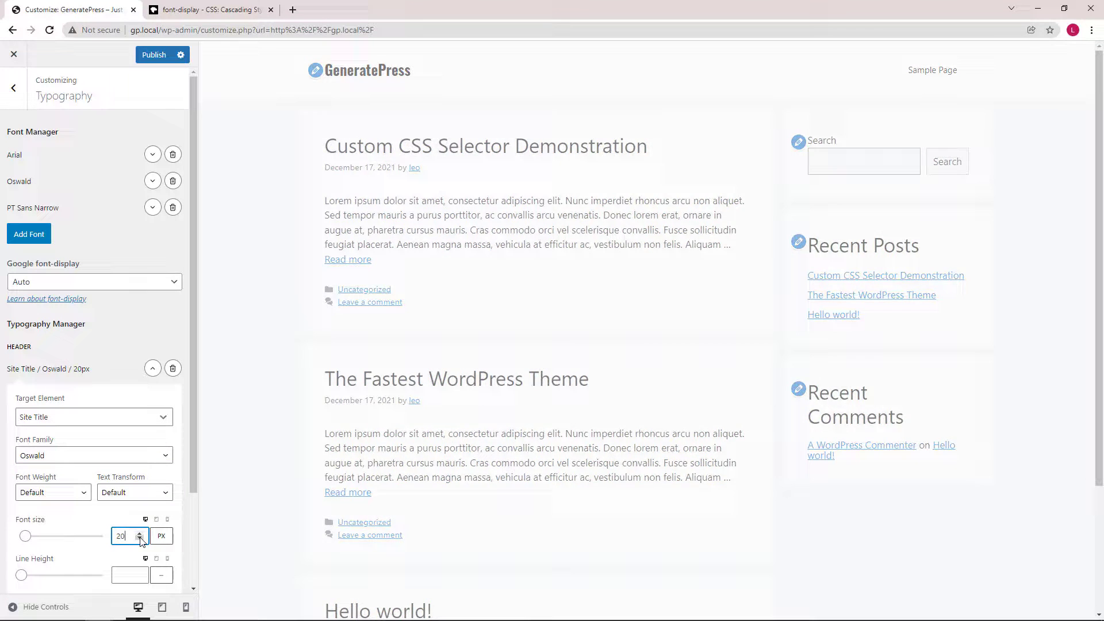
click(141, 540)
click(140, 540)
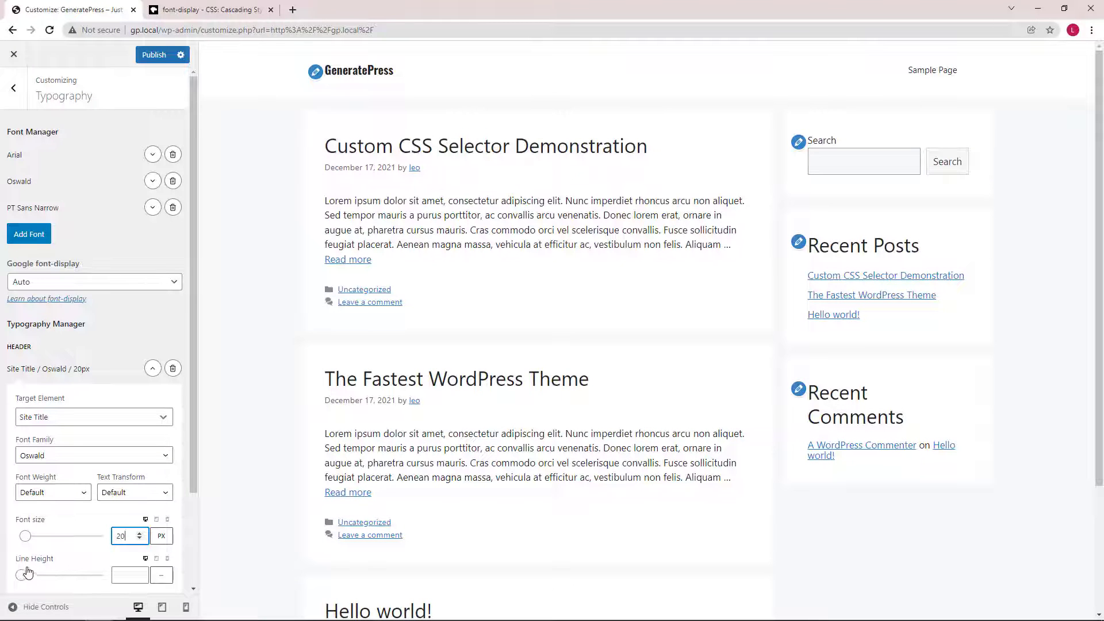
scroll(26, 569, down, 1)
drag(31, 562, 38, 558)
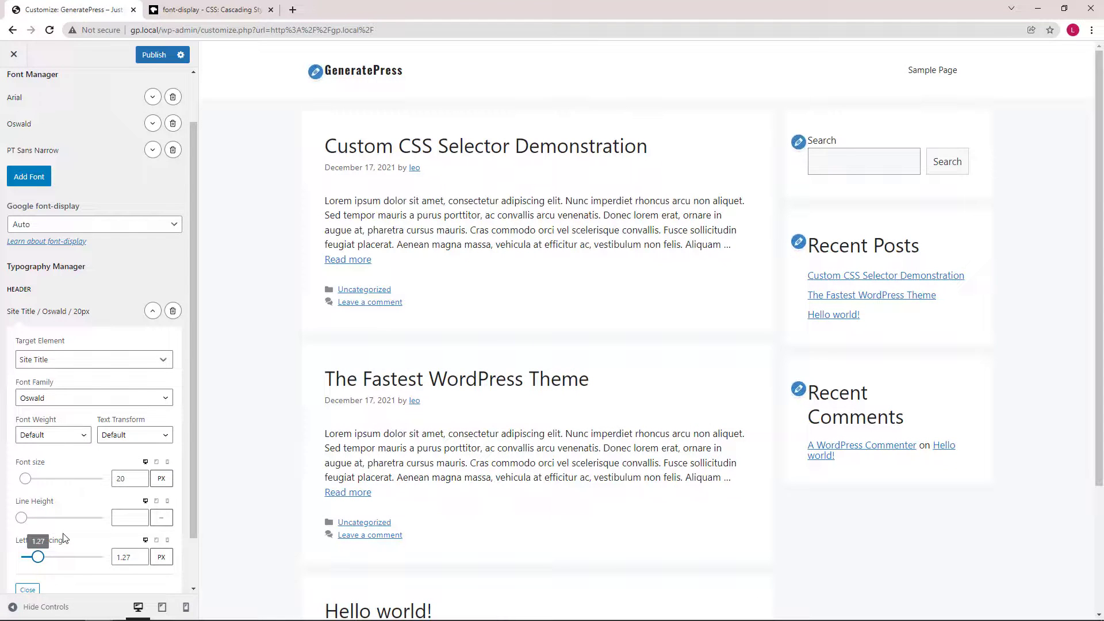
click(153, 313)
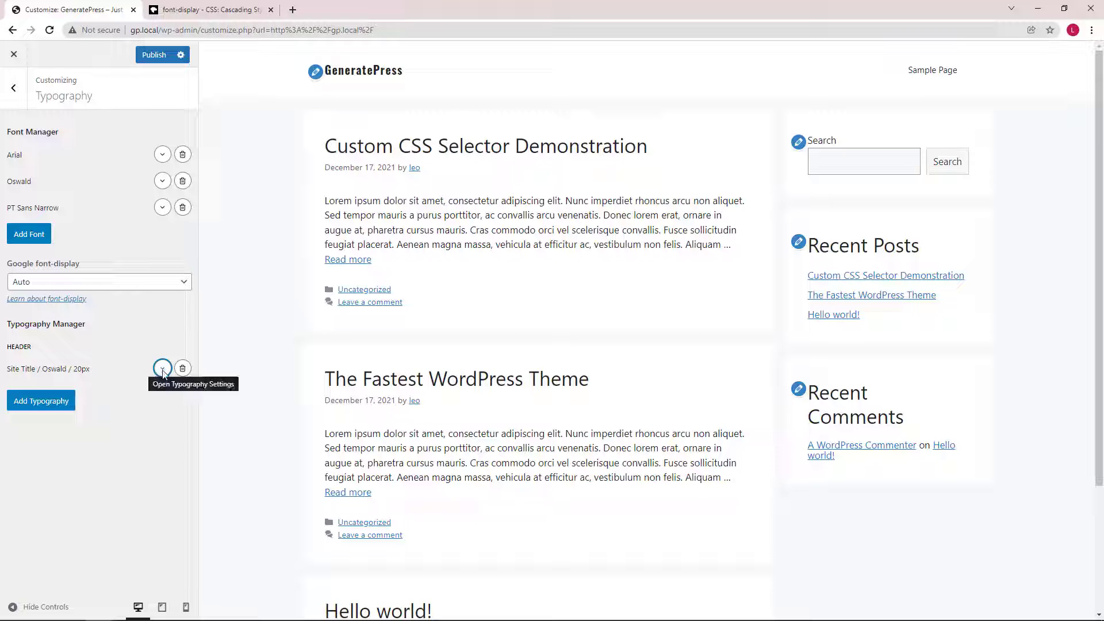
- Add a Primary Menu Items typography rule using PT Sans Narrow
click(40, 406)
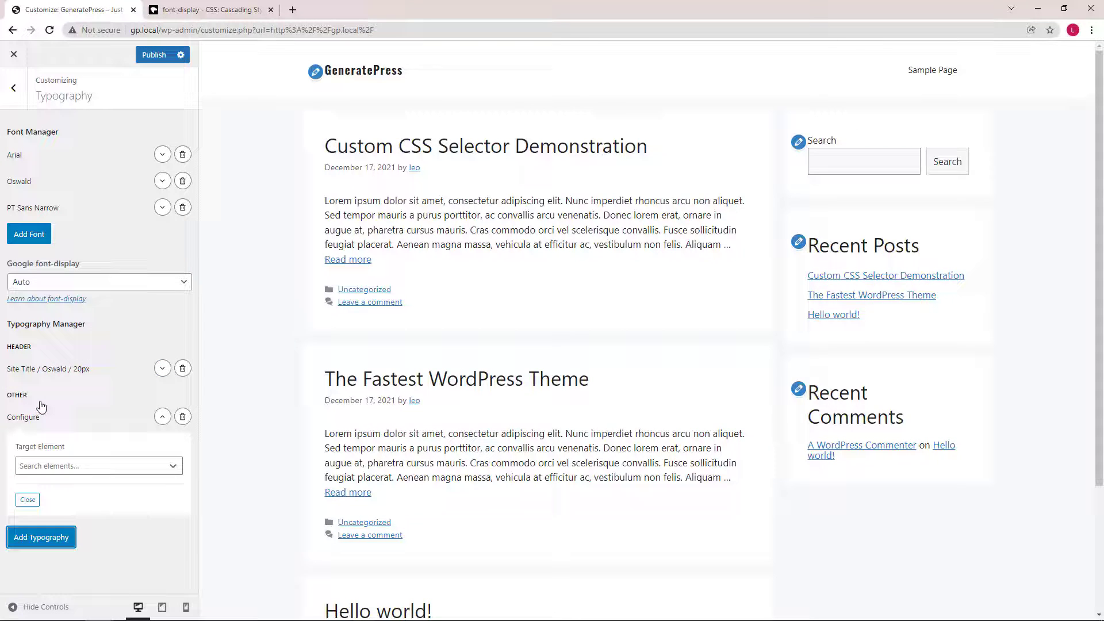
scroll(103, 498, down, 5)
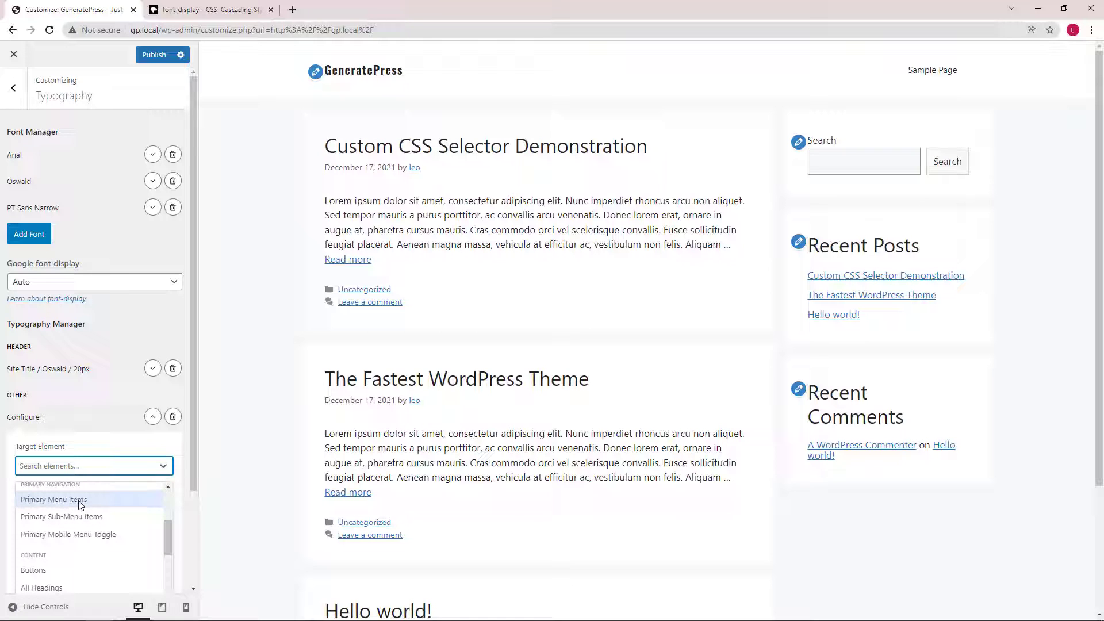
click(81, 500)
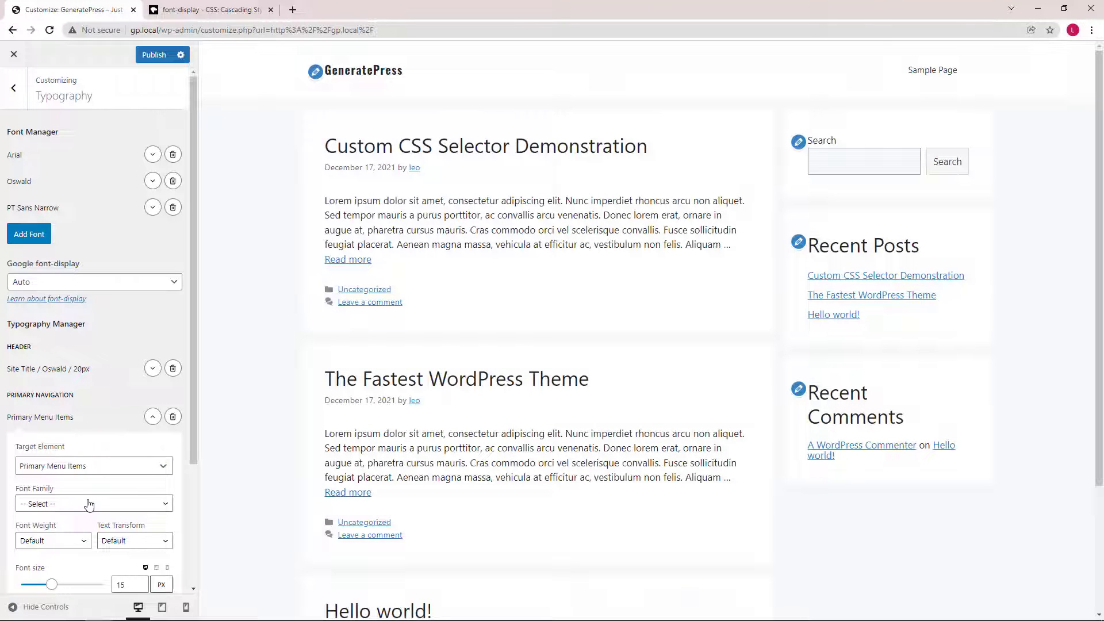
scroll(95, 504, down, 3)
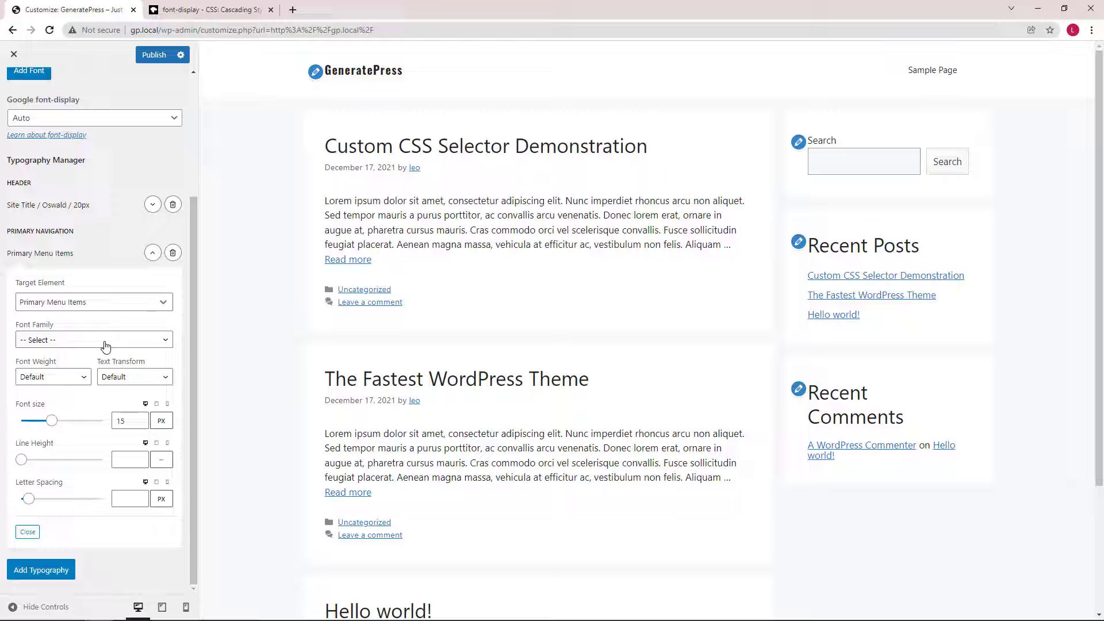
click(103, 343)
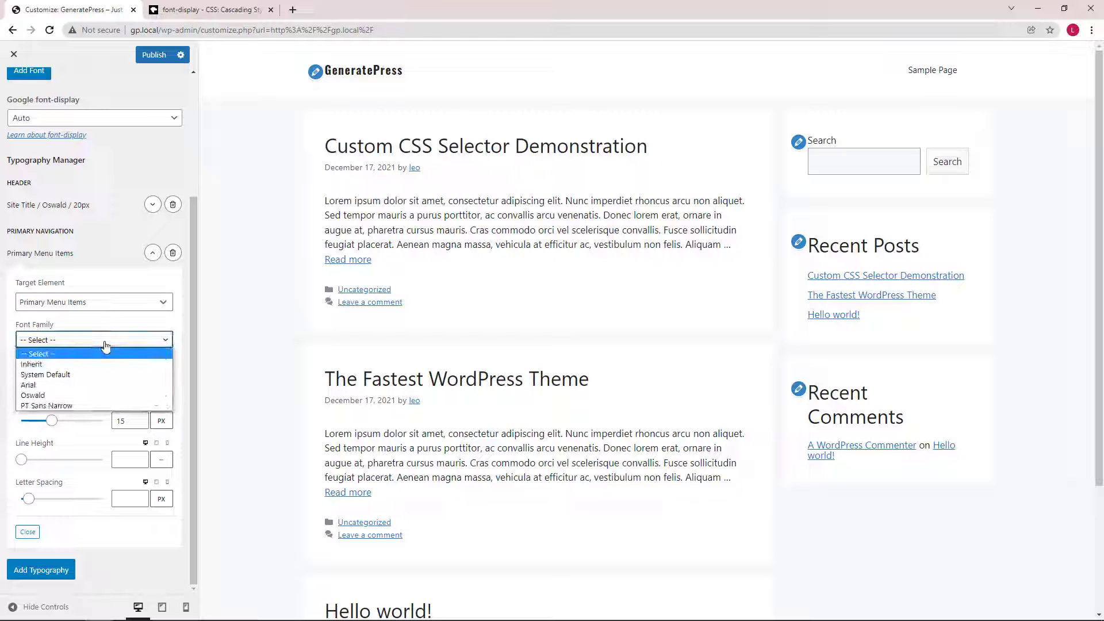
click(83, 407)
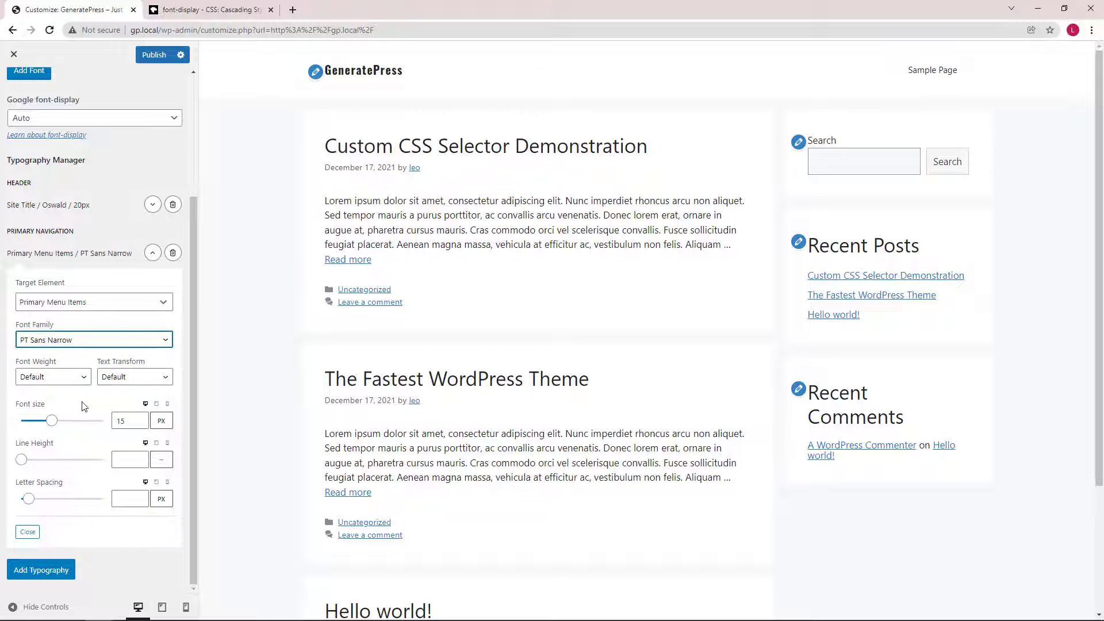
- Raise the menu font size to 20px and preview at tablet and mobile widths
click(140, 418)
click(140, 419)
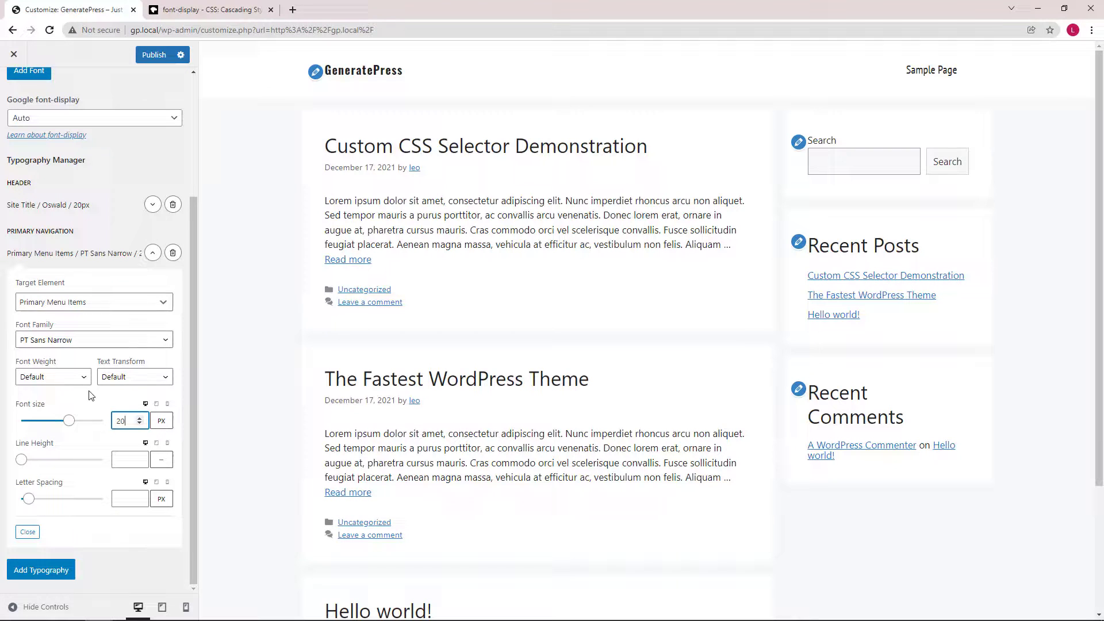
click(156, 404)
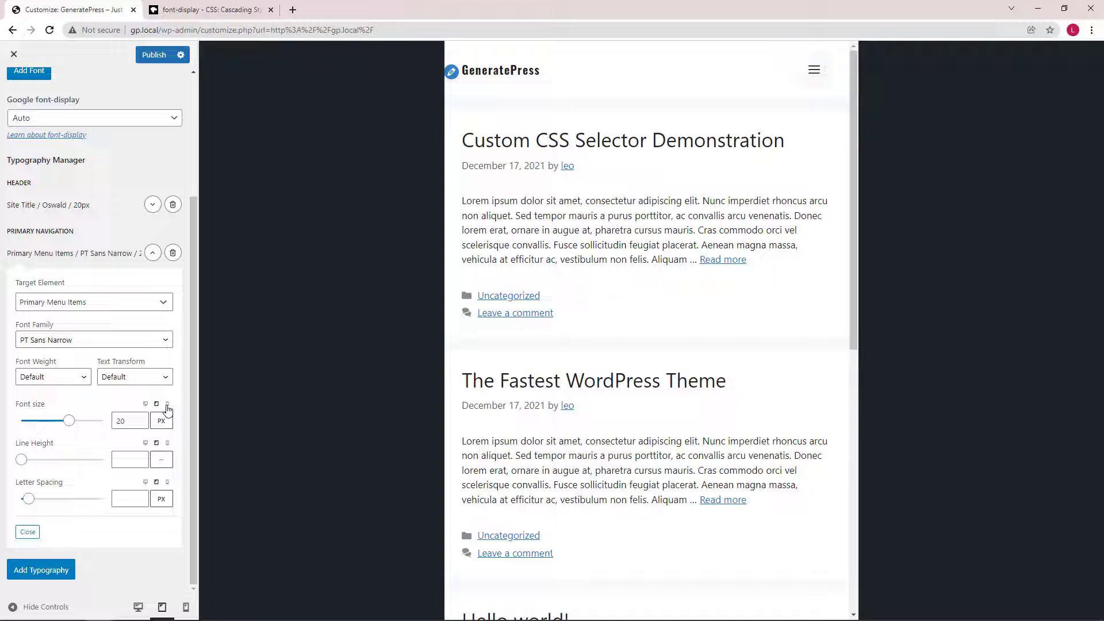
click(167, 405)
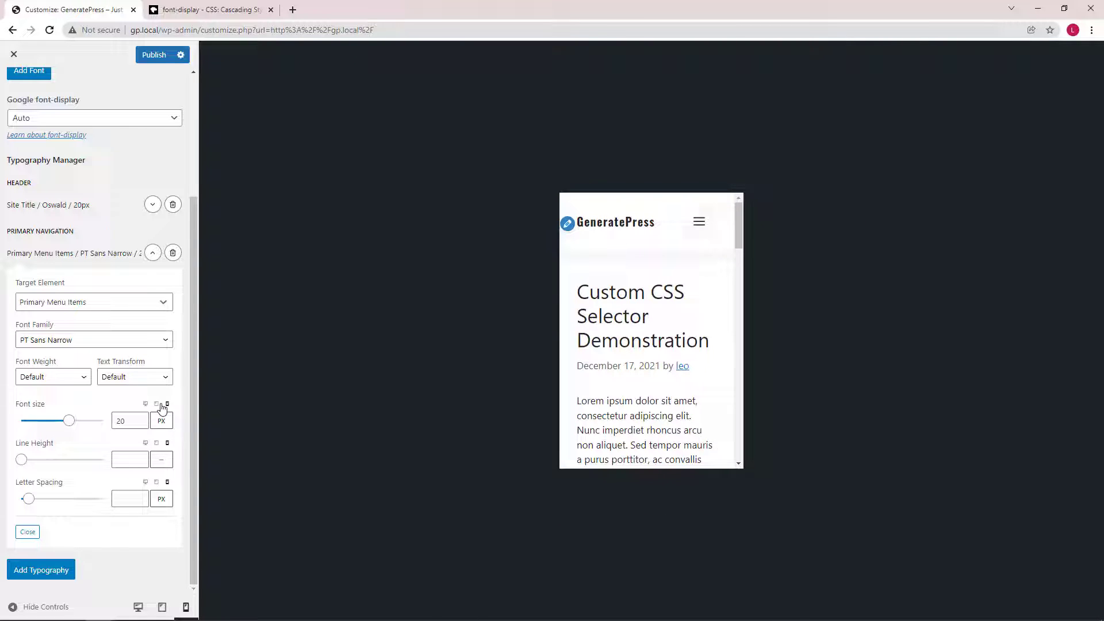
- Return the preview to desktop and add a Body typography rule in Arial
click(145, 405)
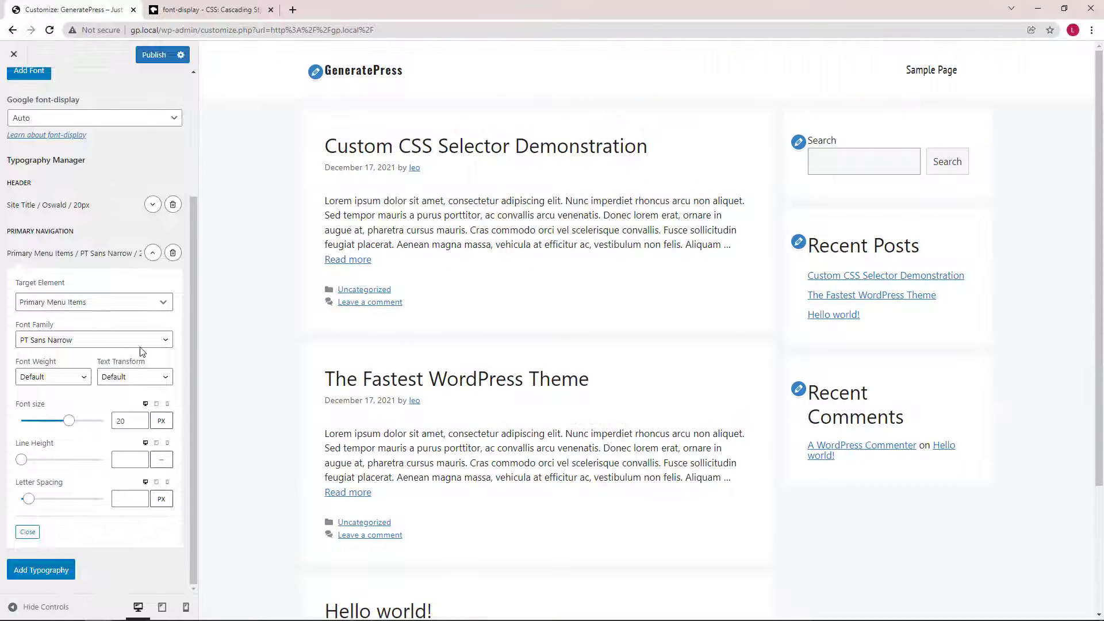
click(153, 254)
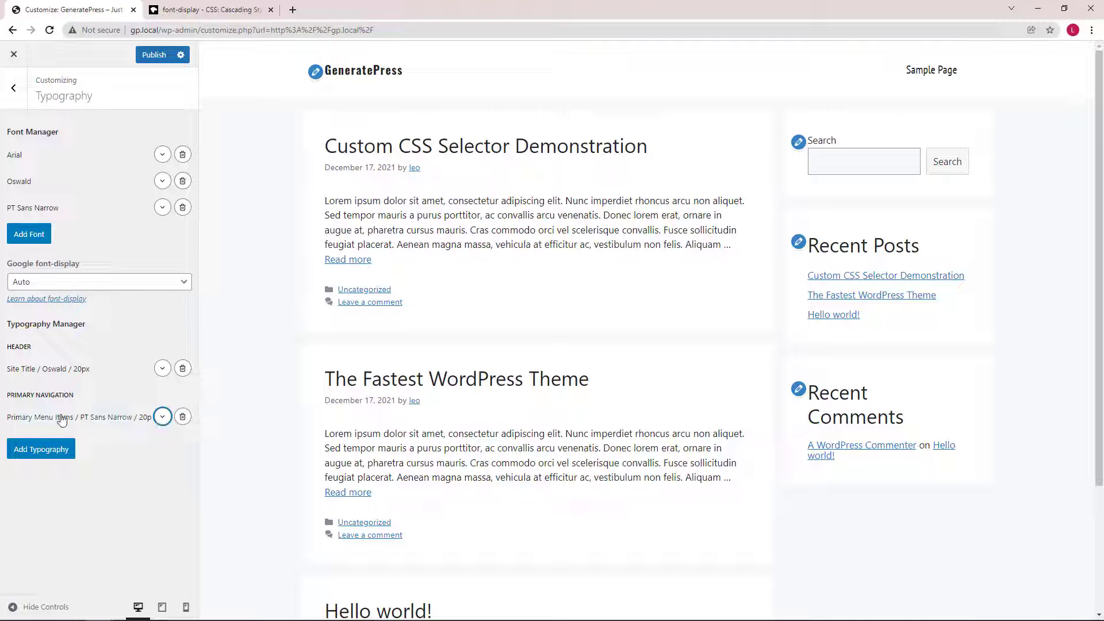
click(39, 448)
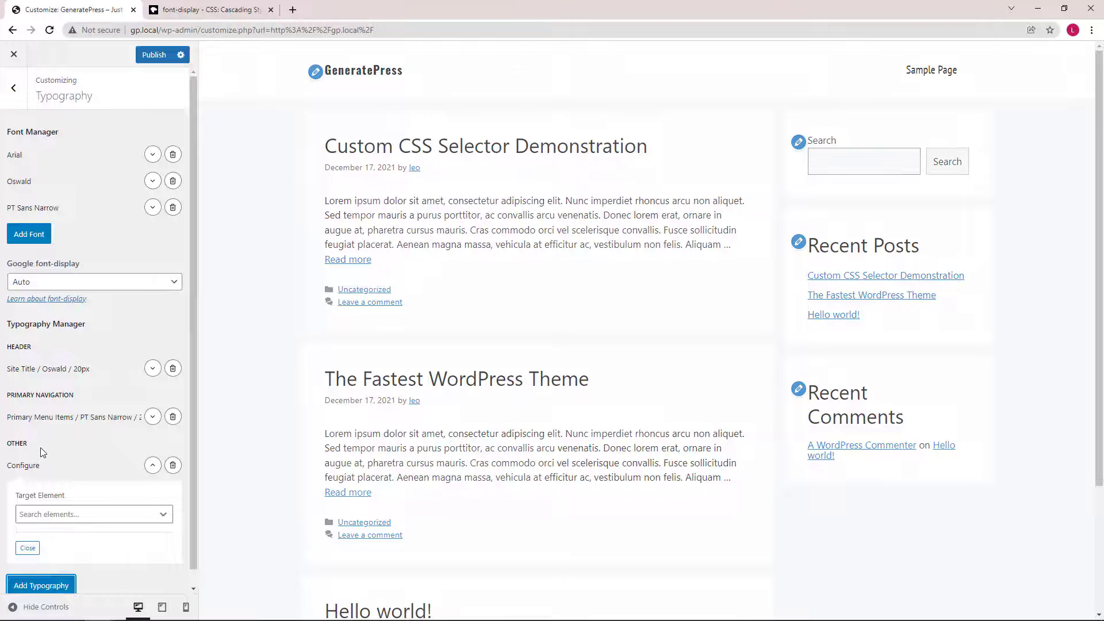
click(94, 514)
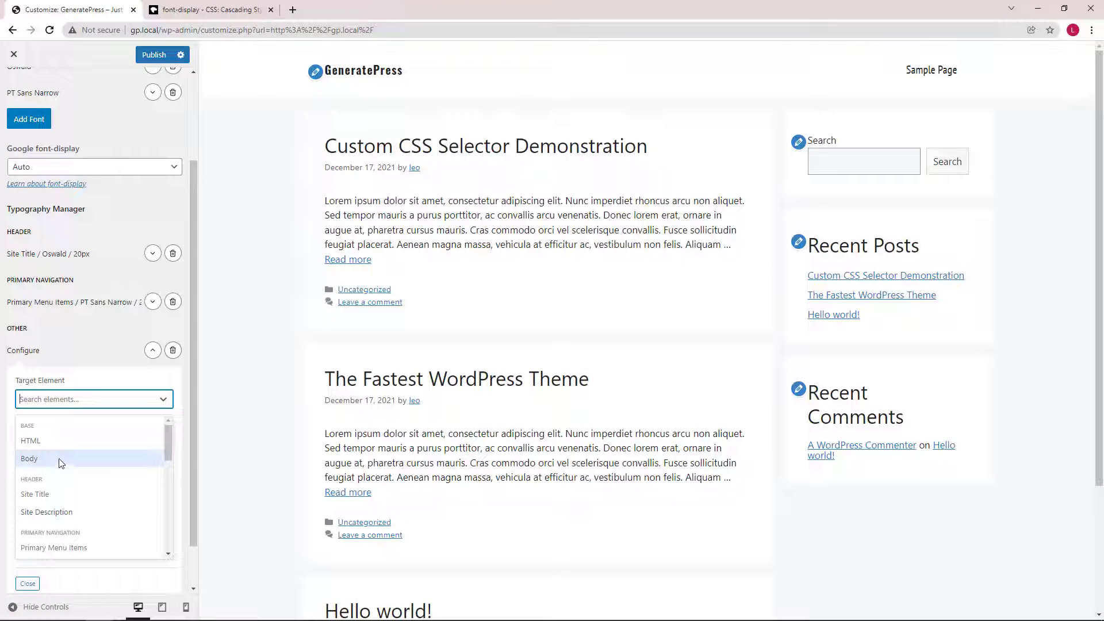
click(61, 463)
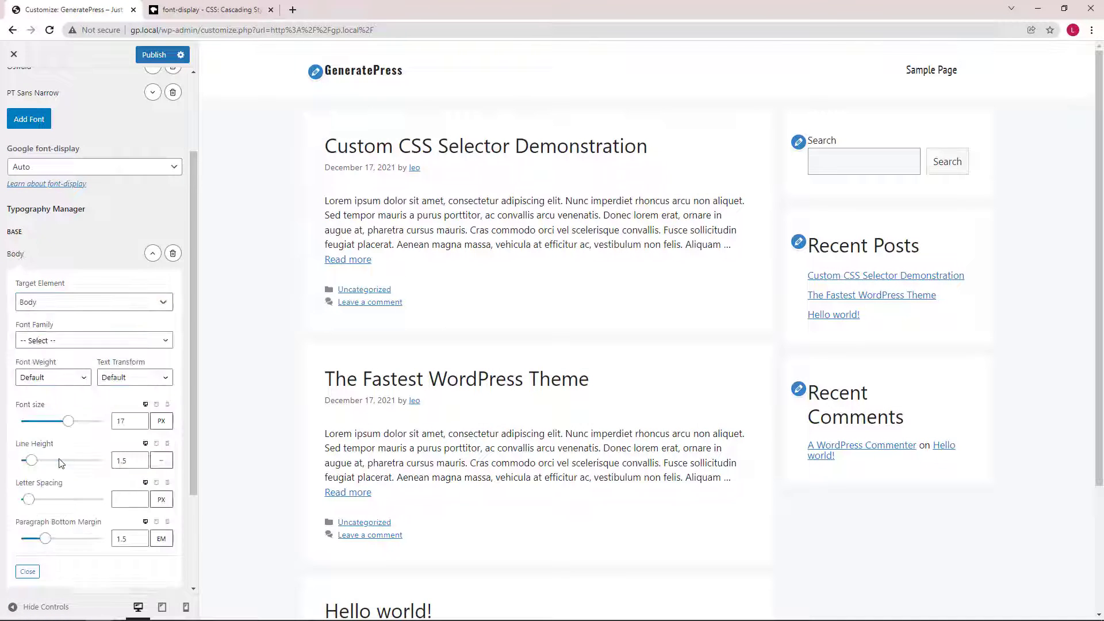
click(79, 342)
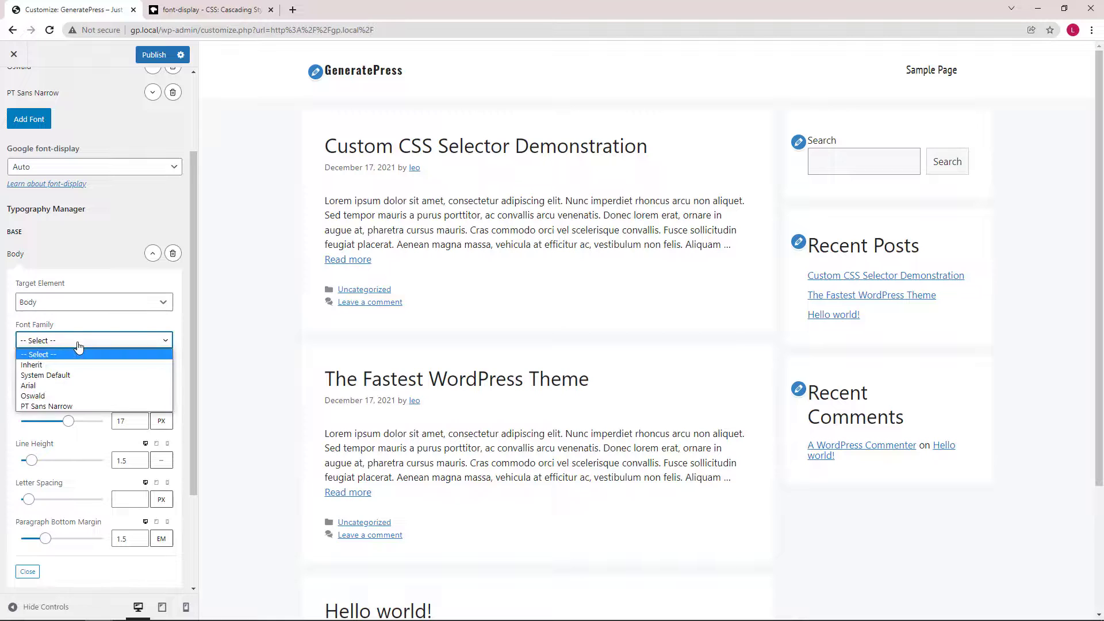
click(52, 388)
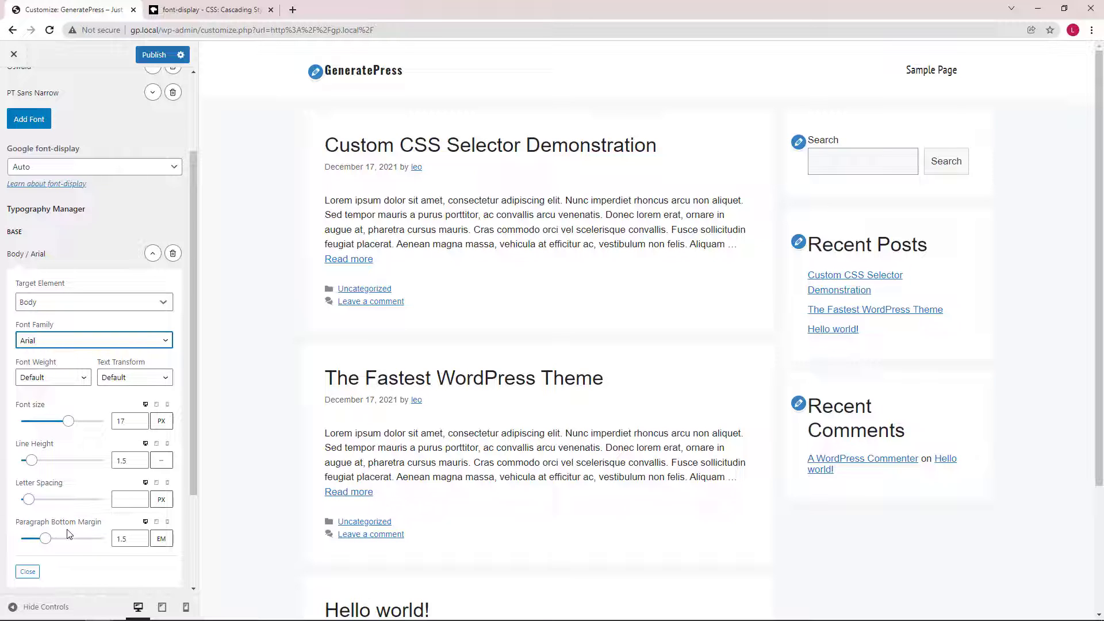
- Preview The Fastest WordPress Theme post and raise paragraph bottom margin to 3.3em
click(395, 382)
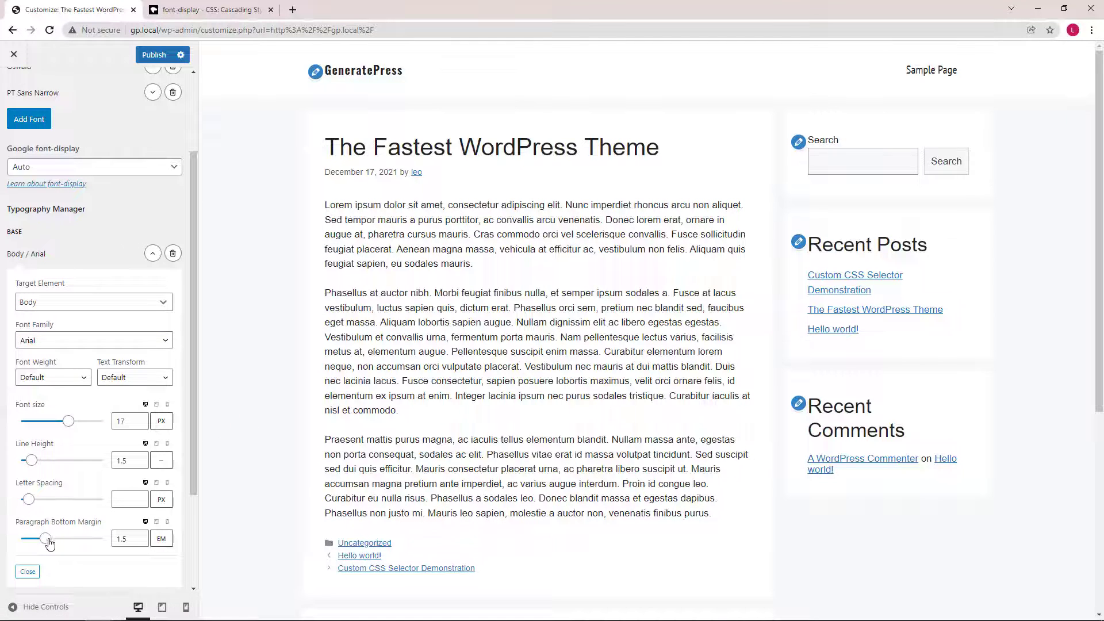
drag(49, 542, 76, 543)
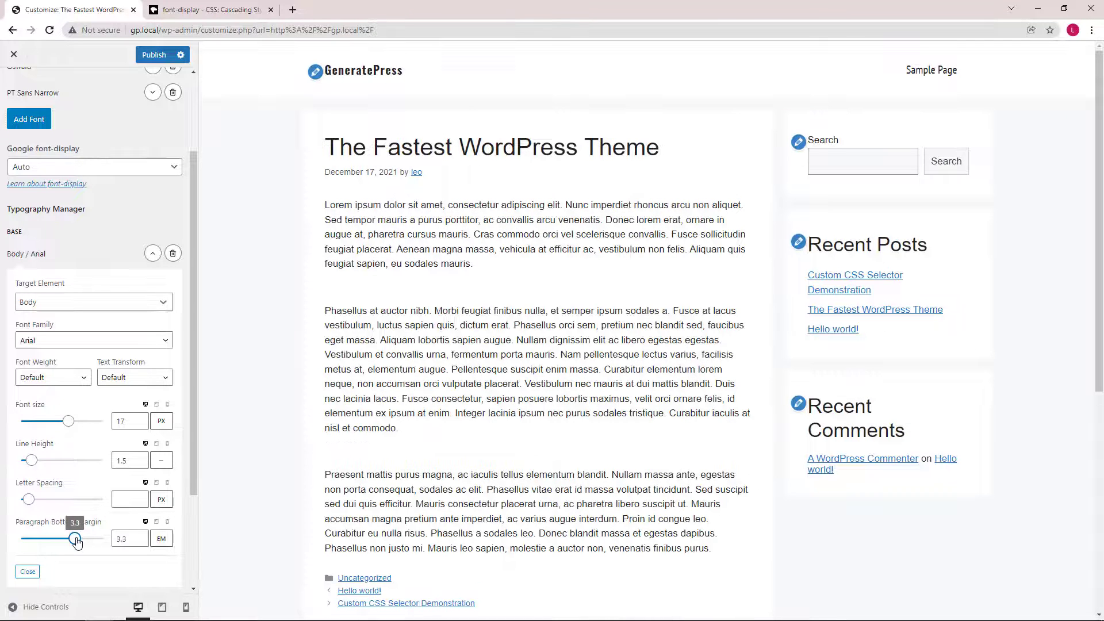
click(152, 253)
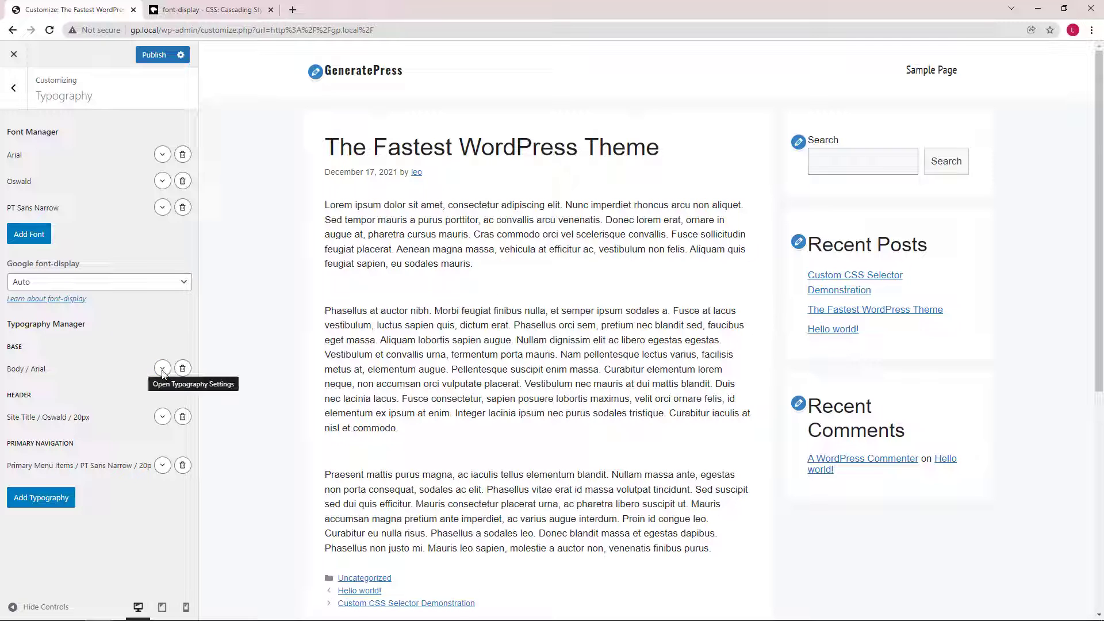
- Add a typography rule targeting Heading 3 (H3)
click(44, 497)
click(116, 498)
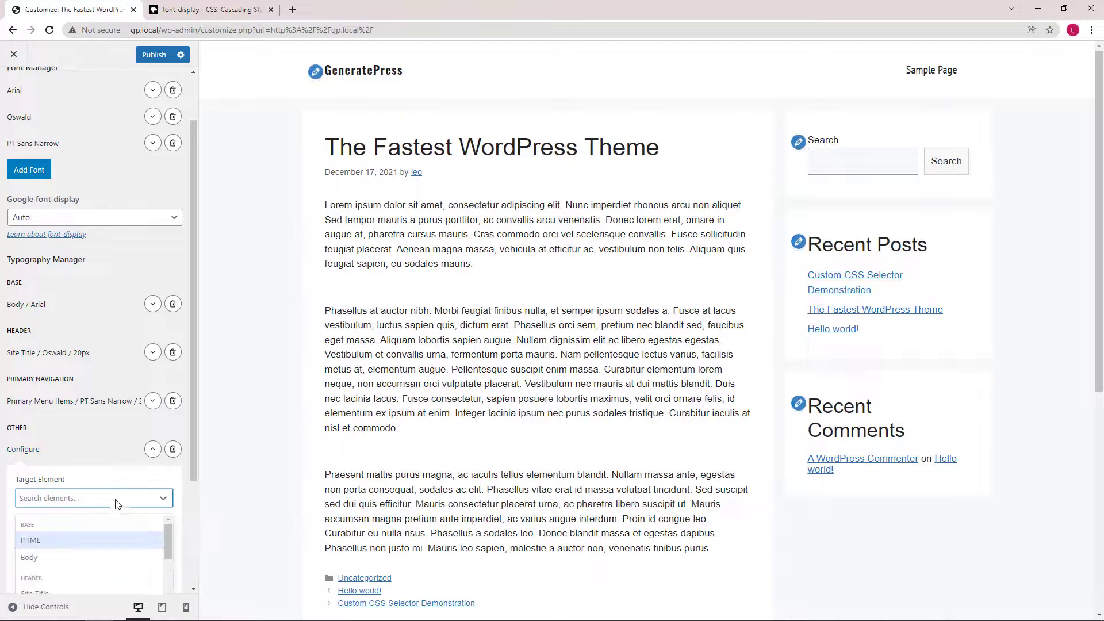
scroll(117, 459, down, 3)
scroll(115, 438, down, 5)
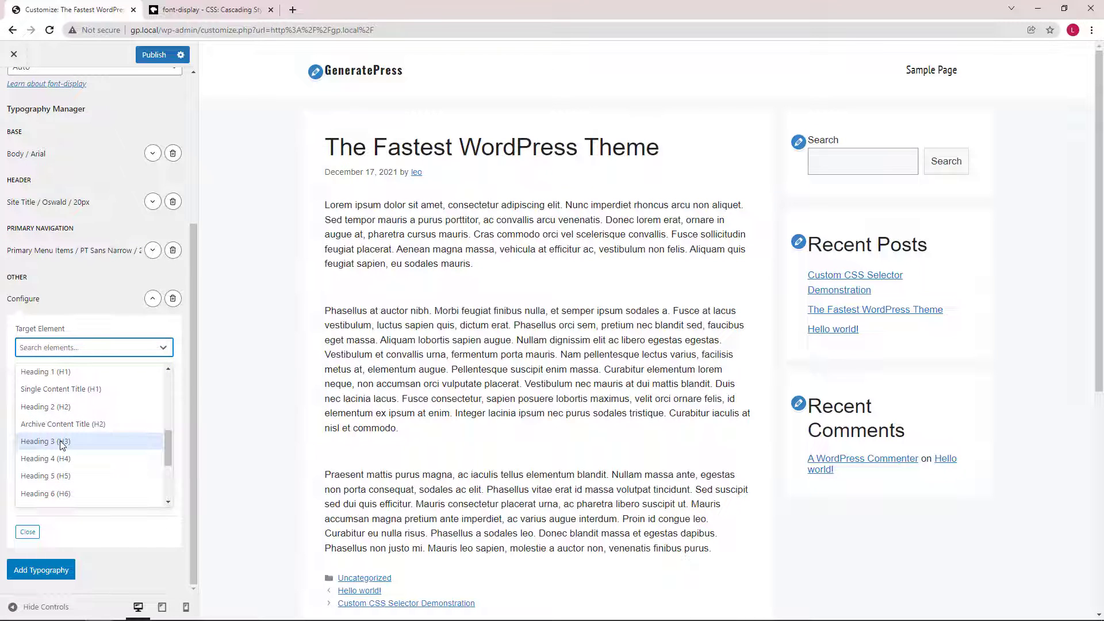
click(62, 443)
scroll(77, 443, down, 1)
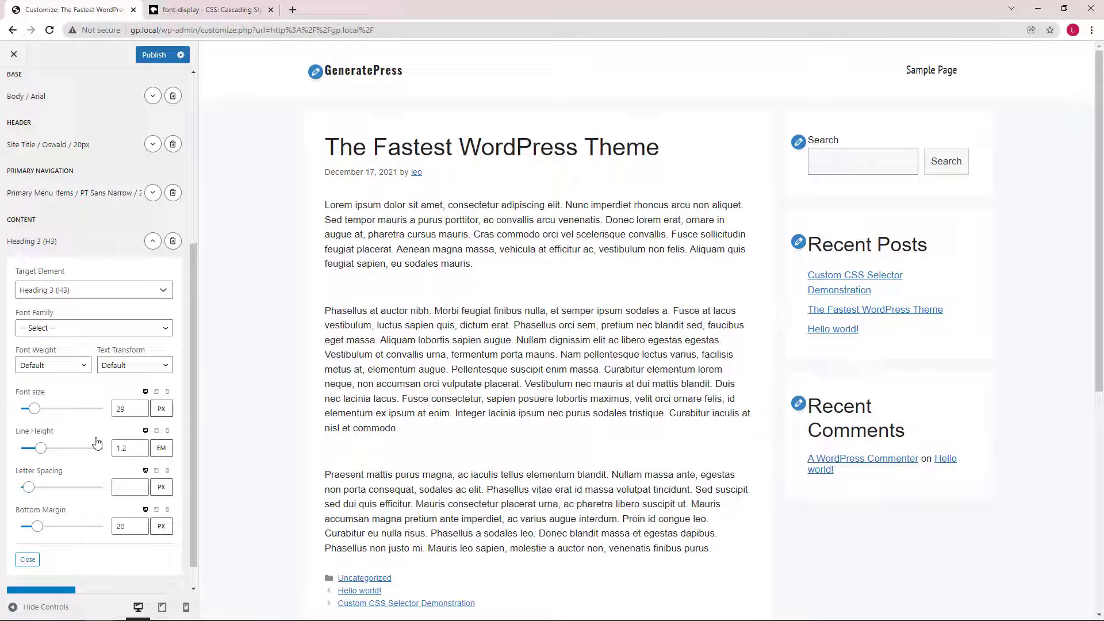
- Delete the Heading 3 (H3) rule, confirming the deletion
click(152, 241)
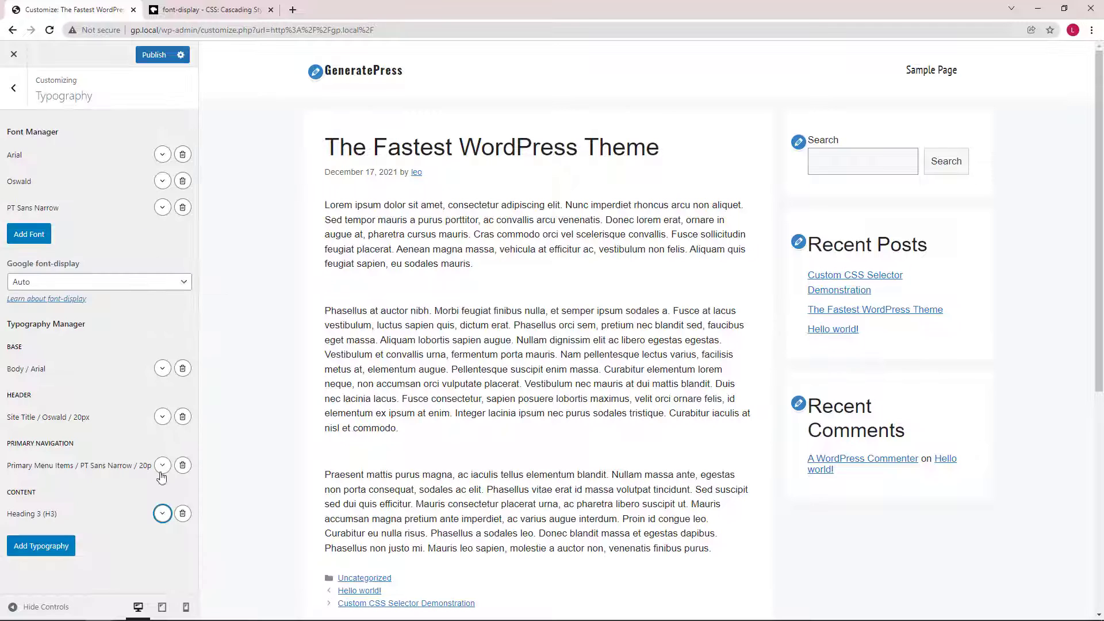
click(182, 513)
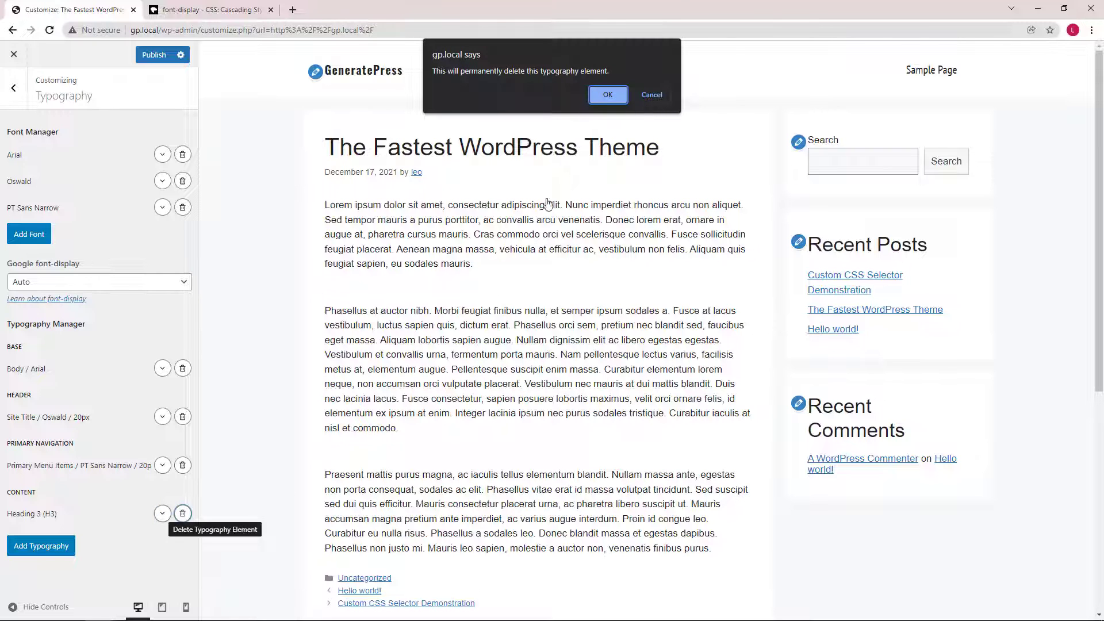
click(605, 95)
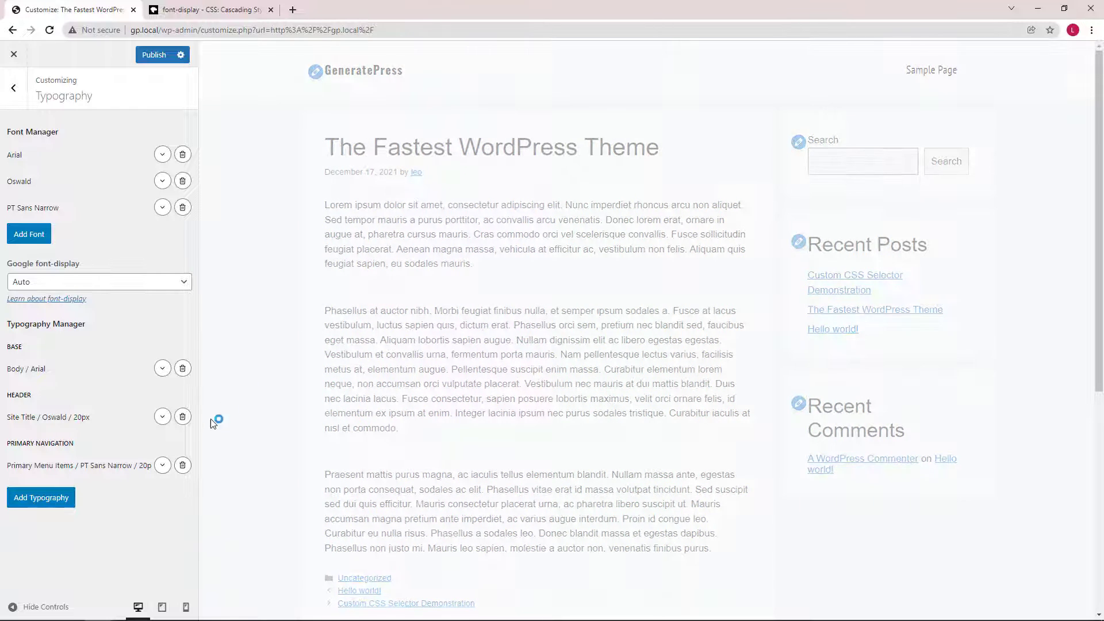
- Add a typography rule with a Custom target element
click(17, 500)
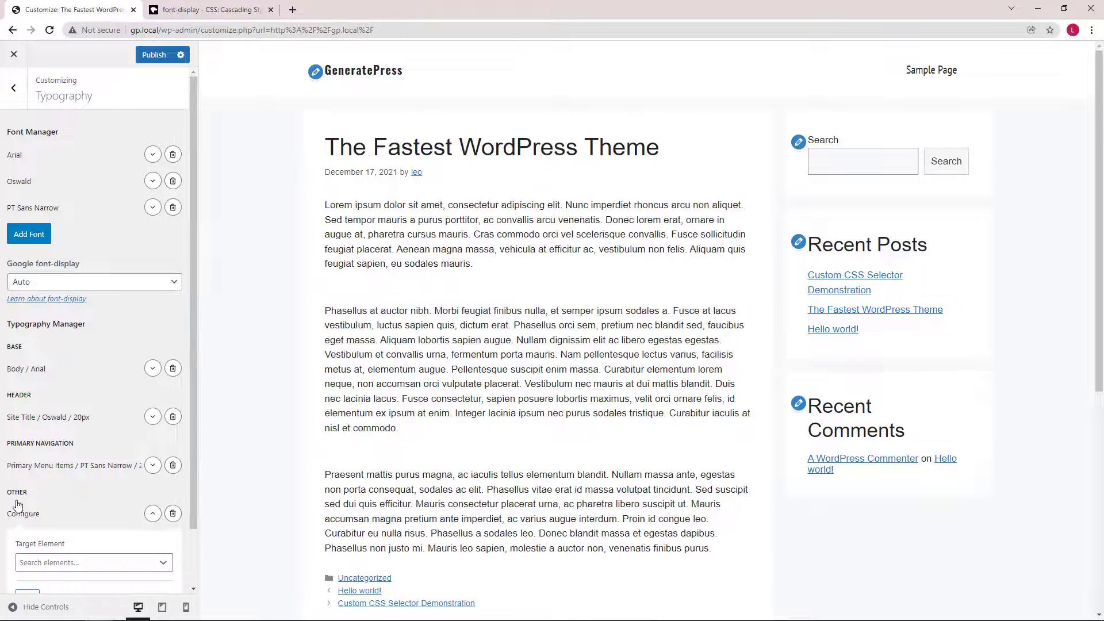
scroll(167, 494, down, 1)
click(170, 499)
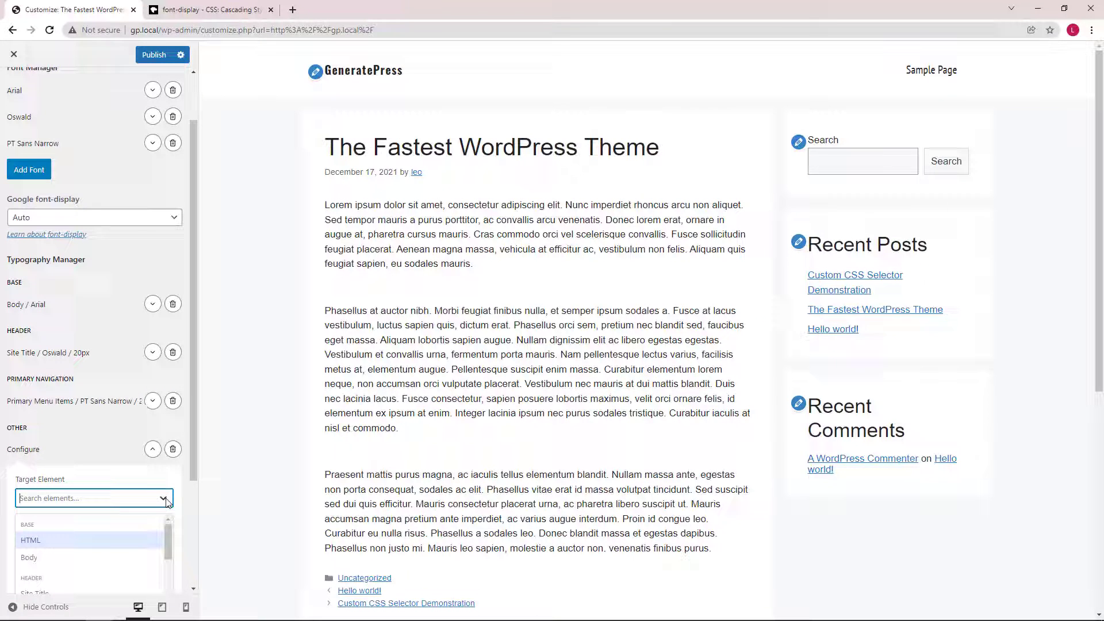
scroll(184, 481, down, 2)
scroll(117, 437, down, 8)
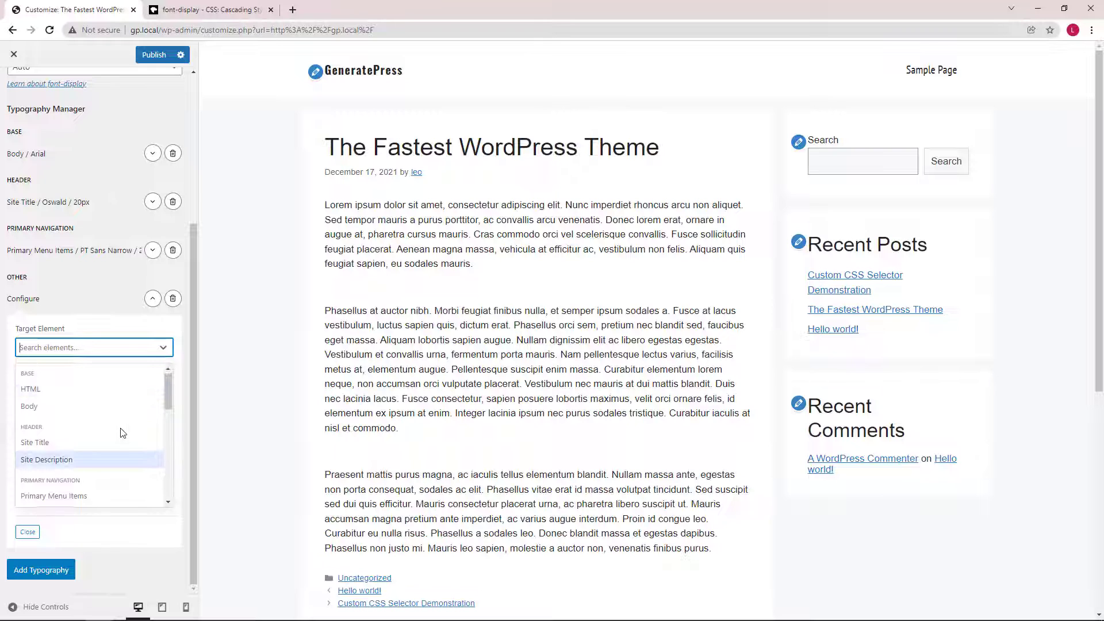
click(84, 493)
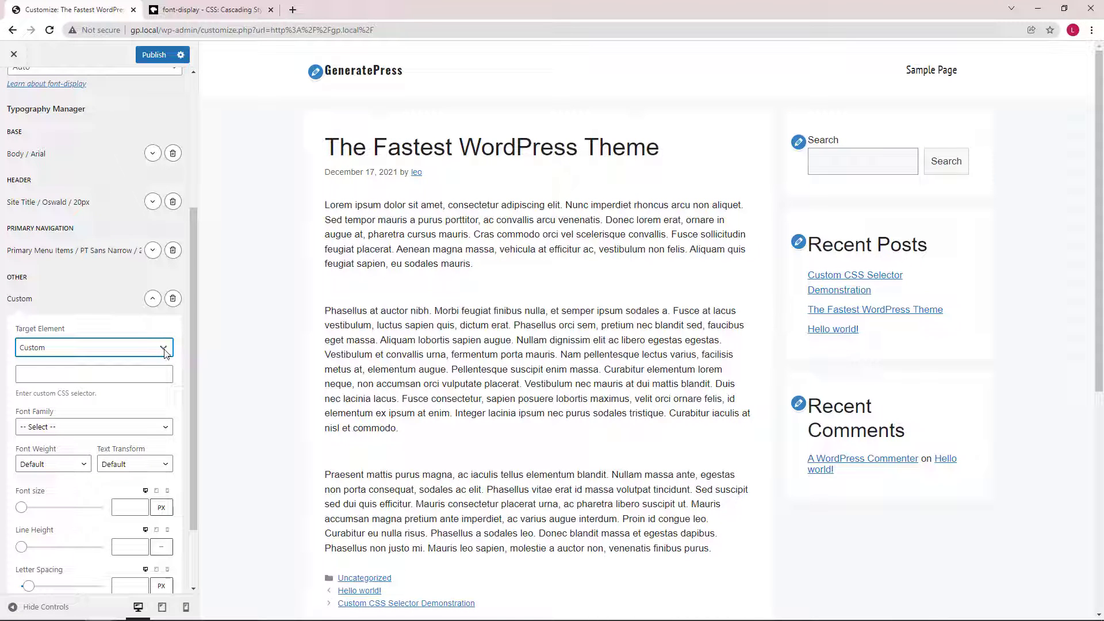
- Preview the Custom CSS Selector Demonstration post and paste .wp-block-image figcaption as selector
click(359, 590)
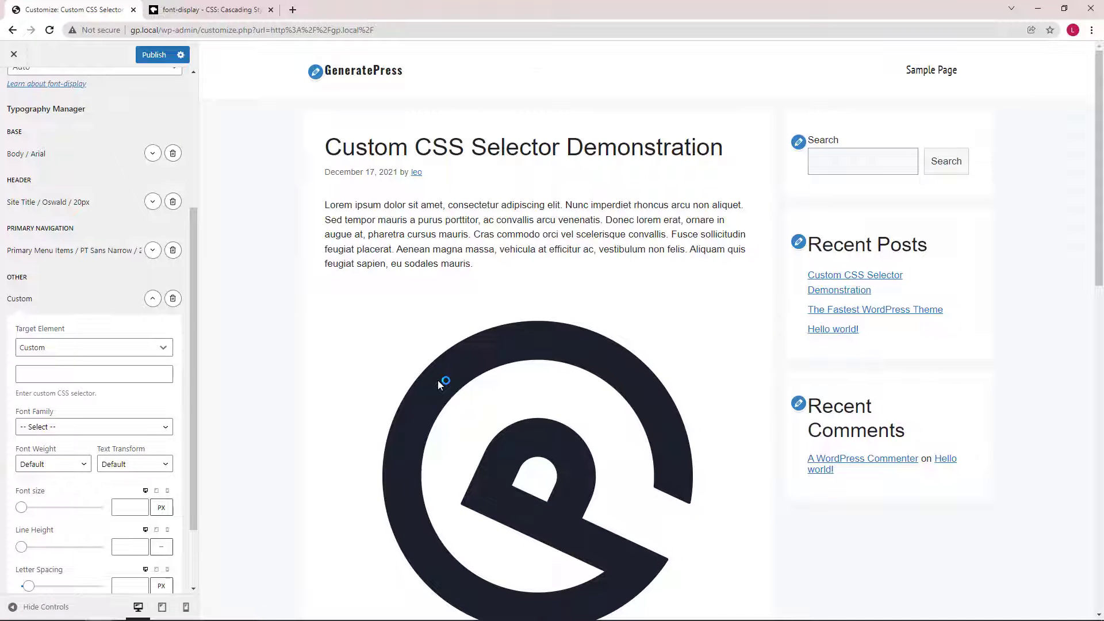
scroll(437, 380, down, 4)
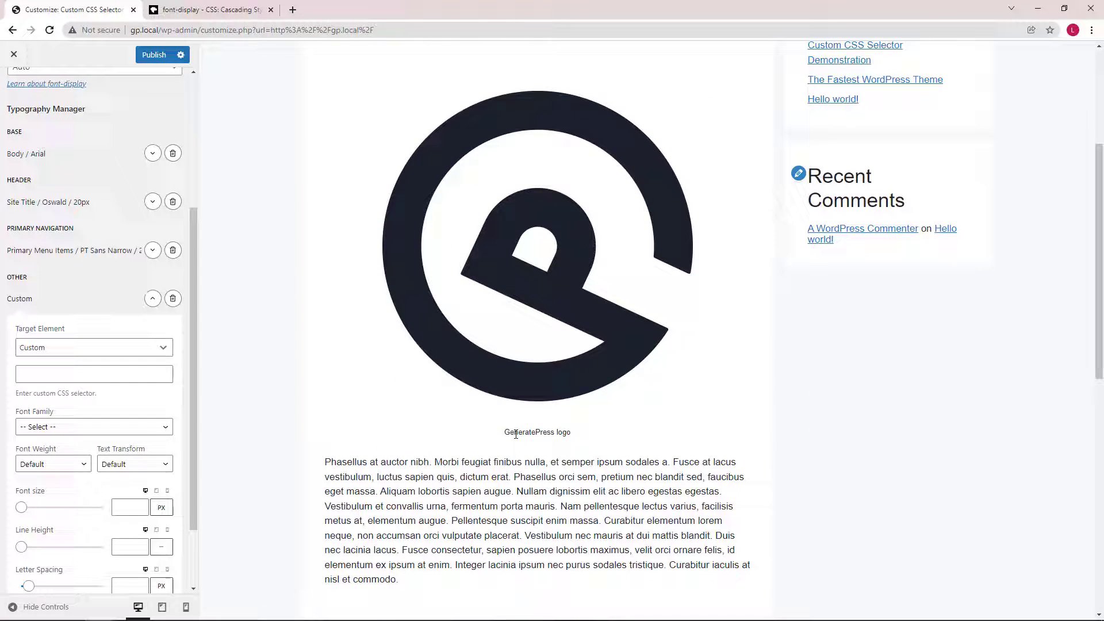
double_click(516, 434)
right_click(120, 377)
click(154, 467)
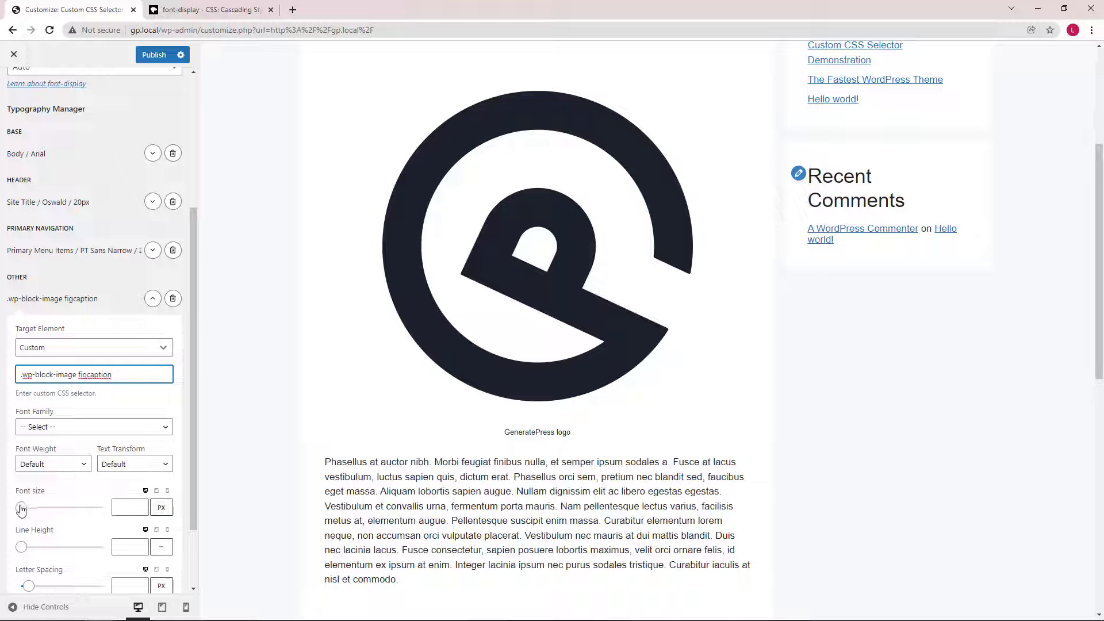
- Set the figcaption font size to 21px and font weight to 700
drag(21, 509, 37, 509)
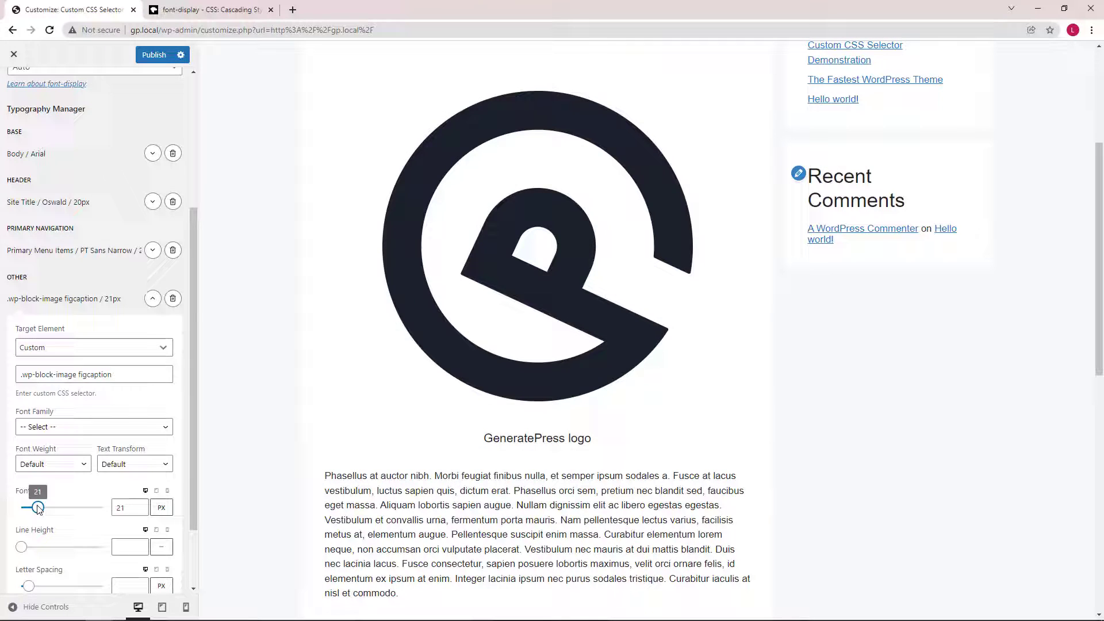
click(84, 466)
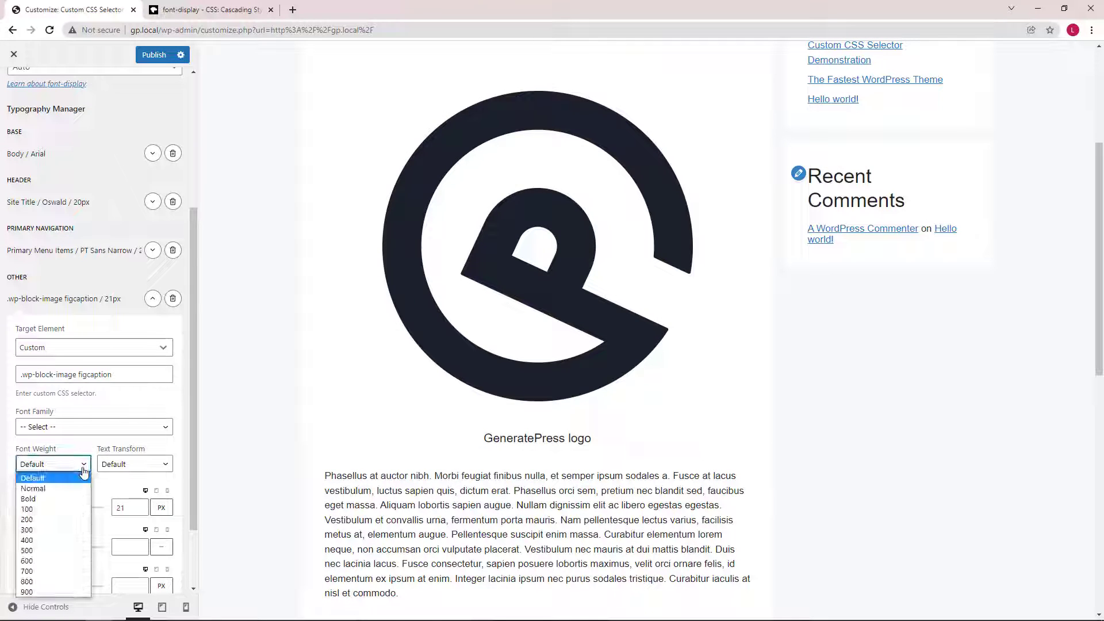
click(52, 571)
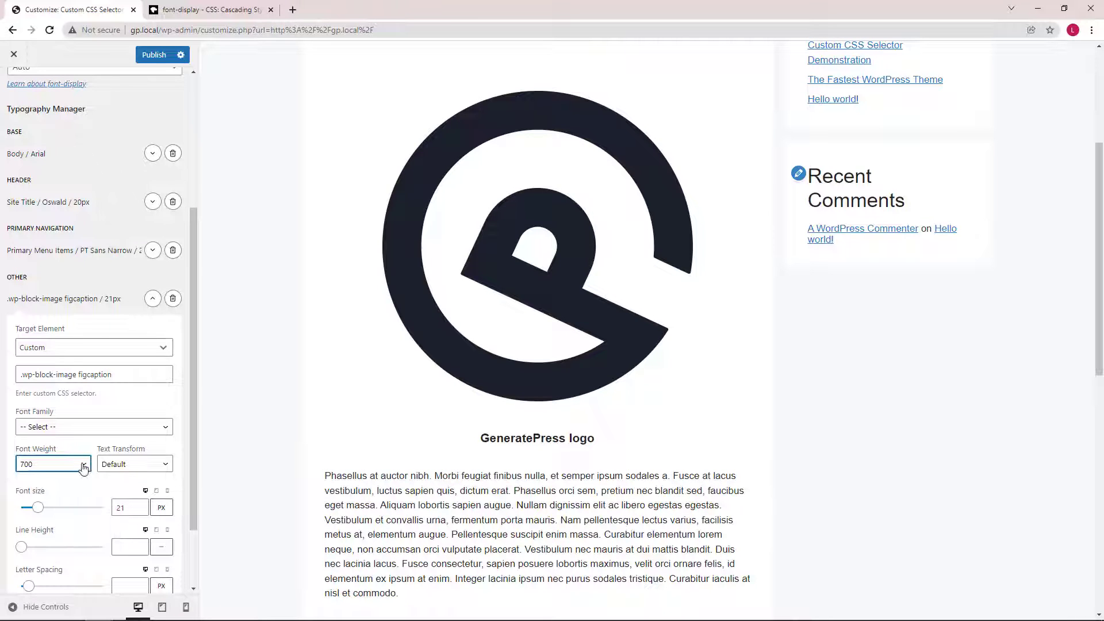
- Collapse the figcaption rule and highlight the quote line in the preview post
click(153, 299)
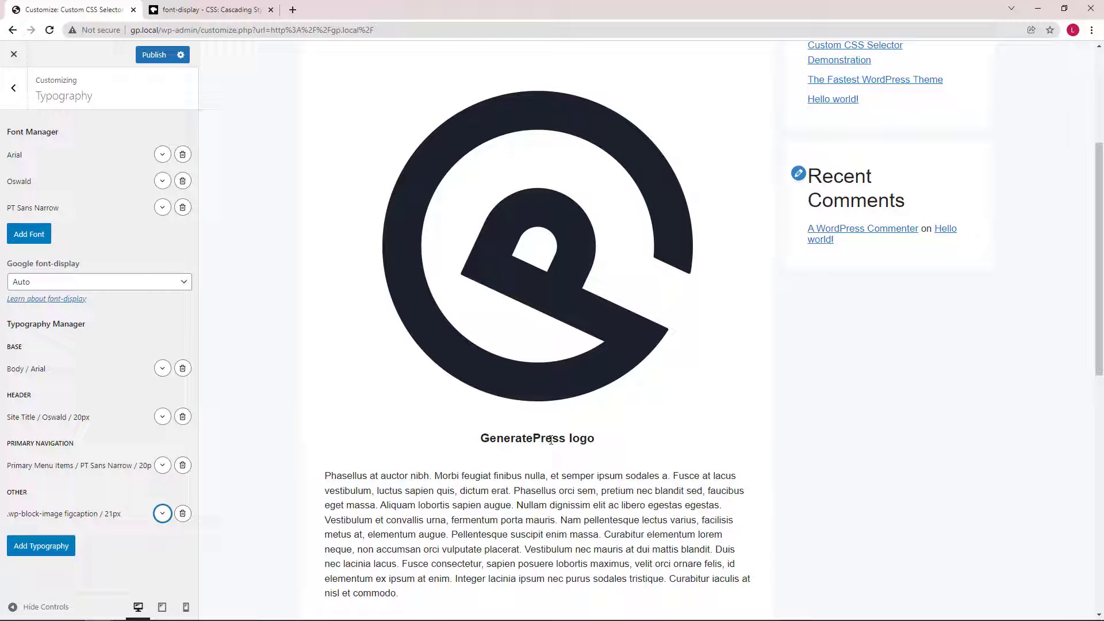
scroll(550, 440, down, 6)
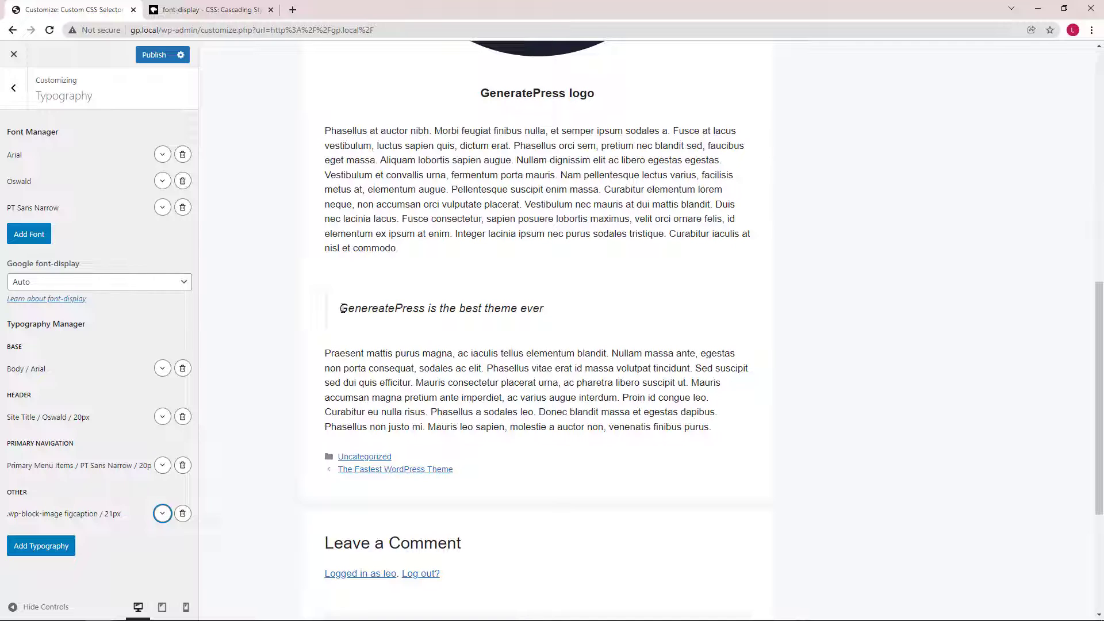
drag(341, 309, 549, 313)
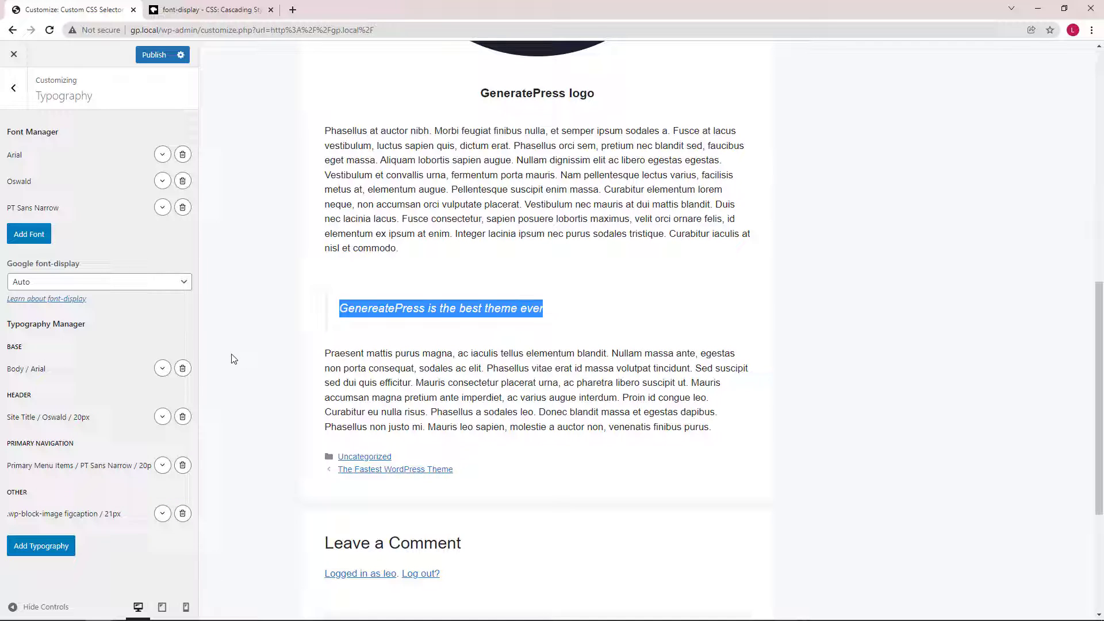
- Add a custom 'blockquote' typography rule with font size 38px
click(46, 547)
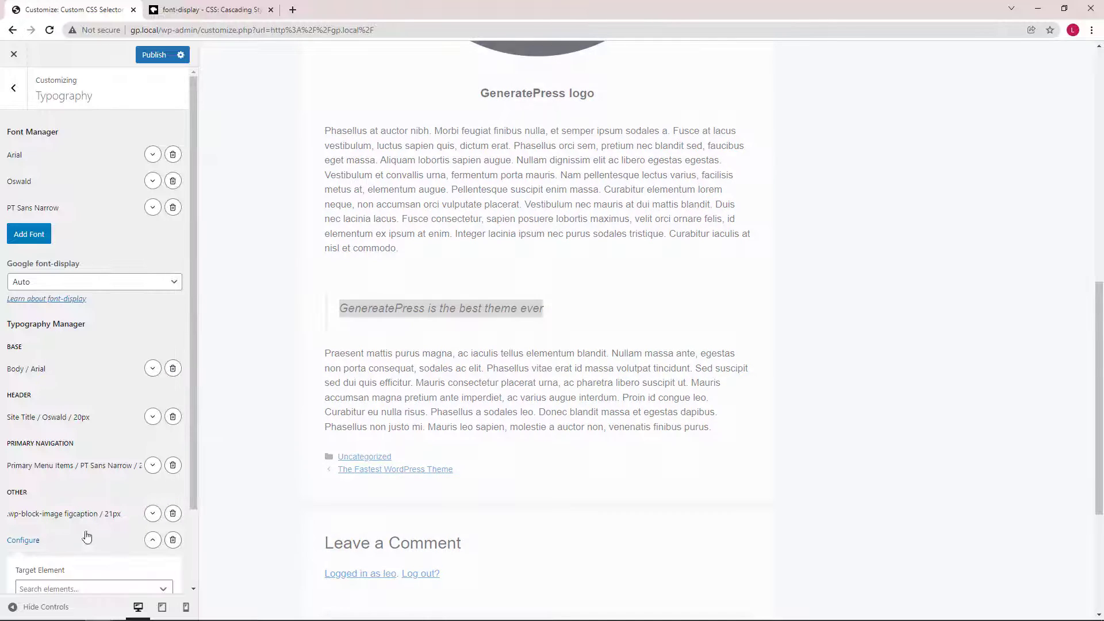
click(118, 497)
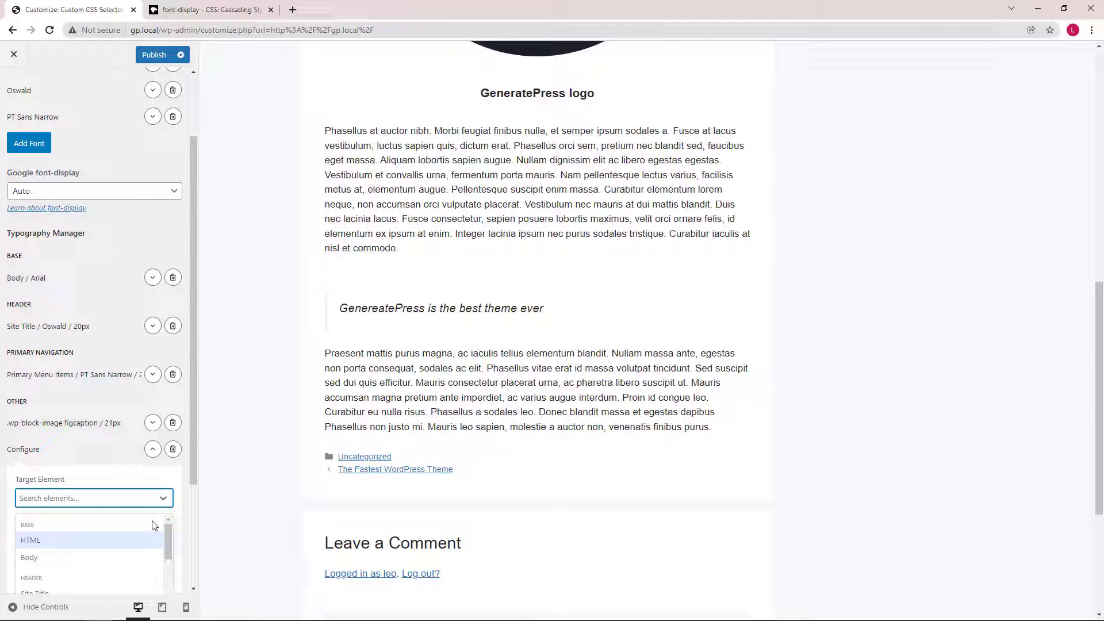
scroll(148, 530, down, 8)
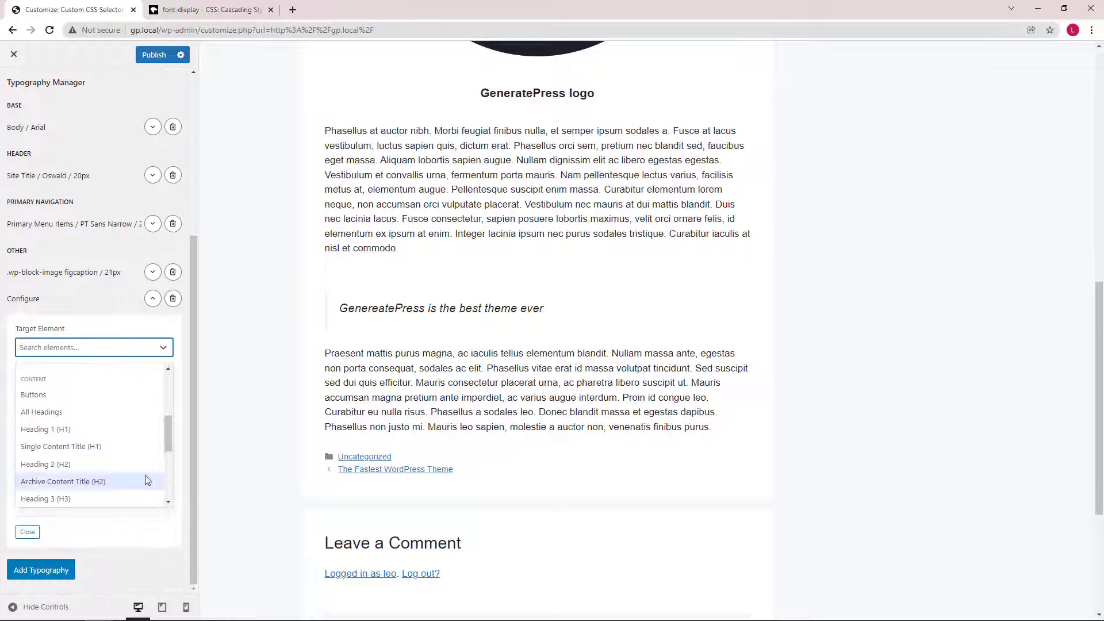
scroll(109, 459, down, 5)
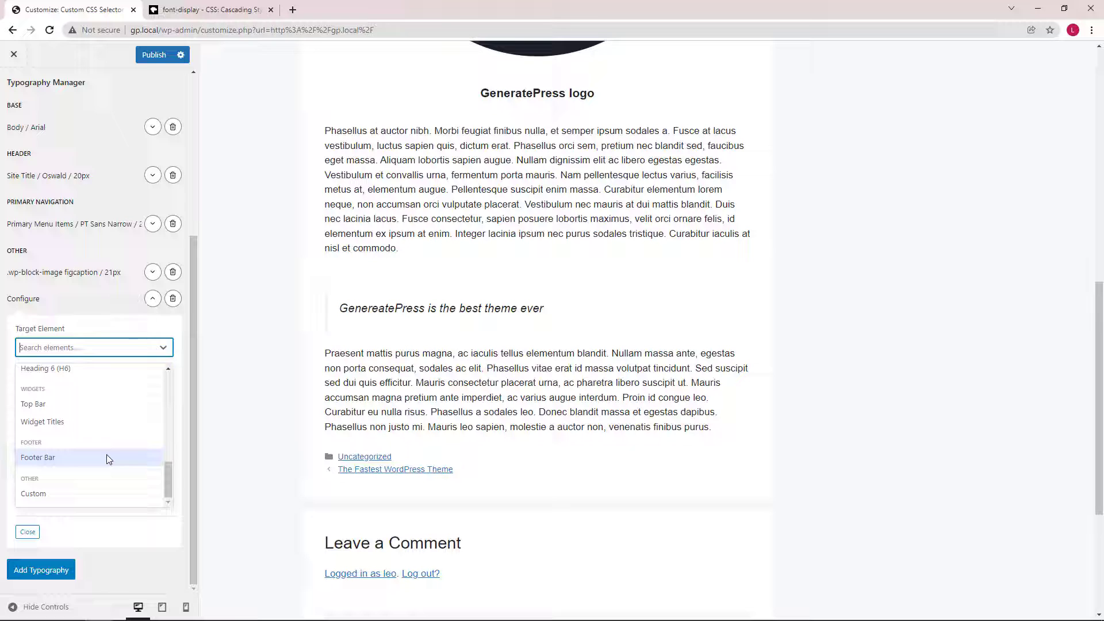
click(76, 492)
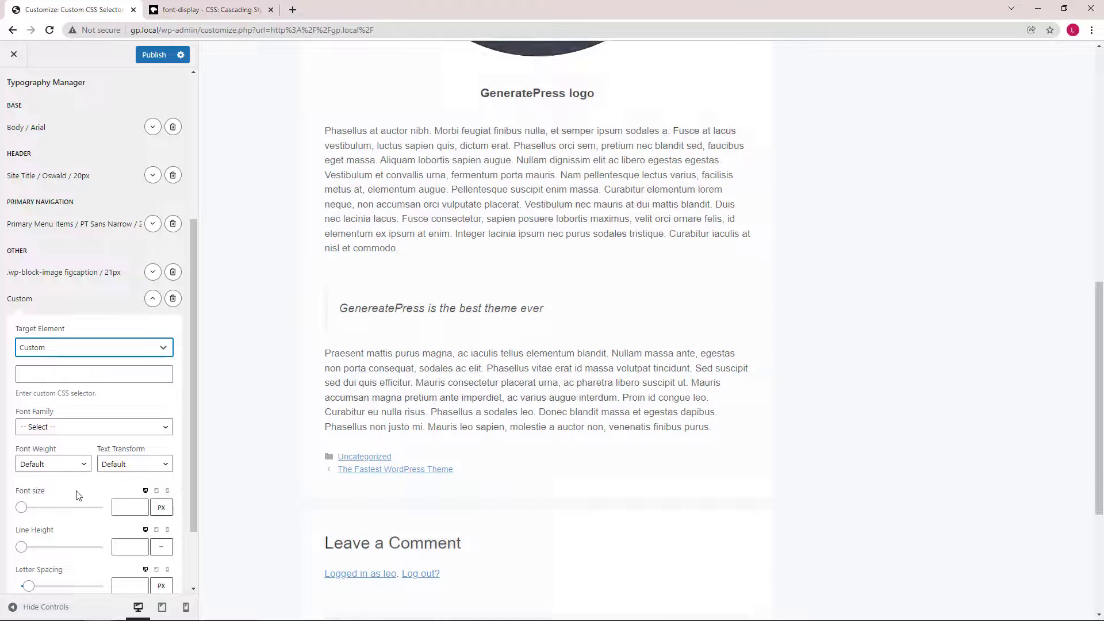
click(48, 376)
text(blo)
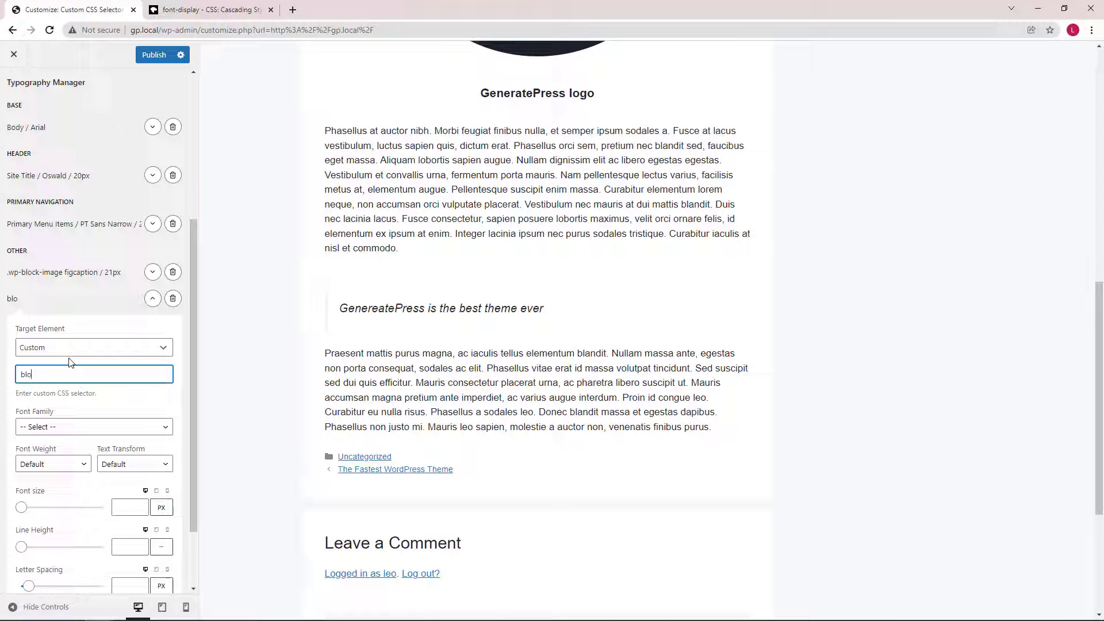
text(ckquote)
drag(21, 507, 53, 513)
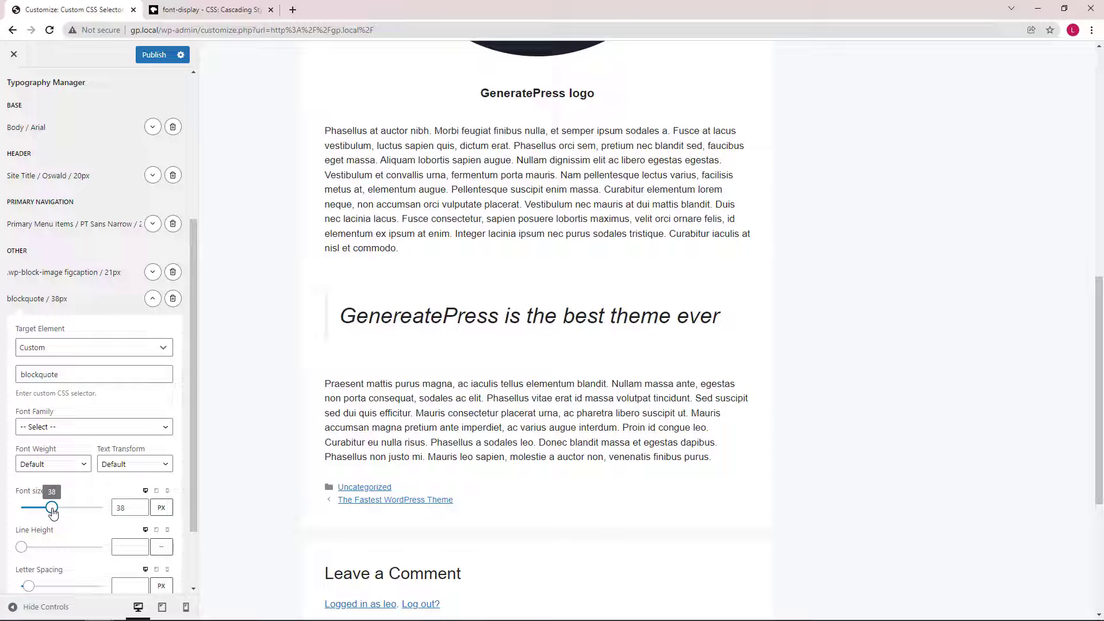
click(153, 300)
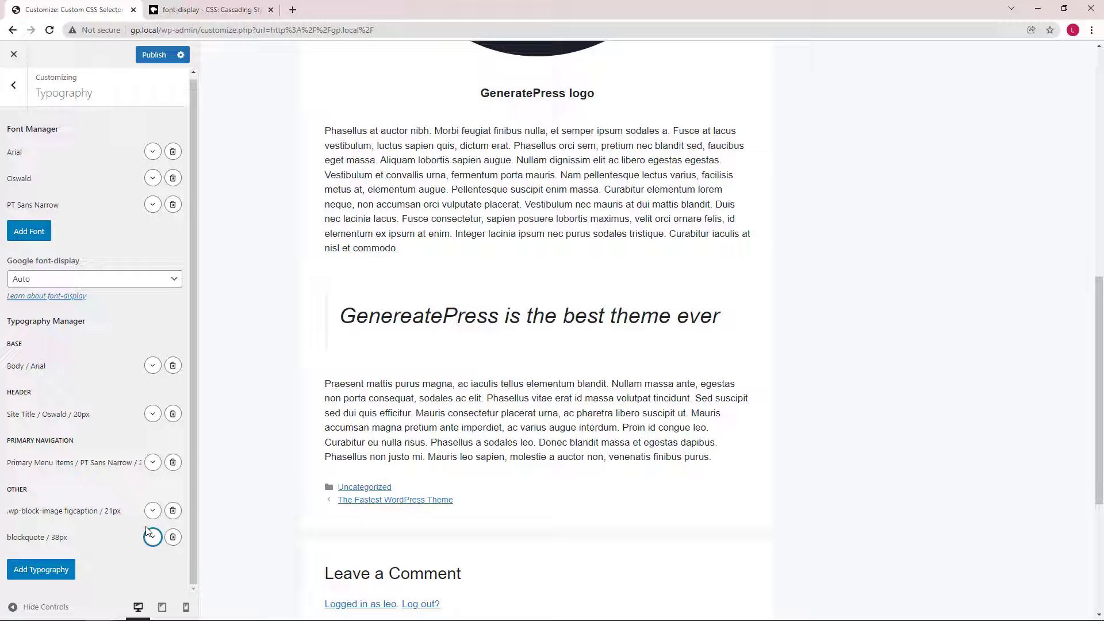